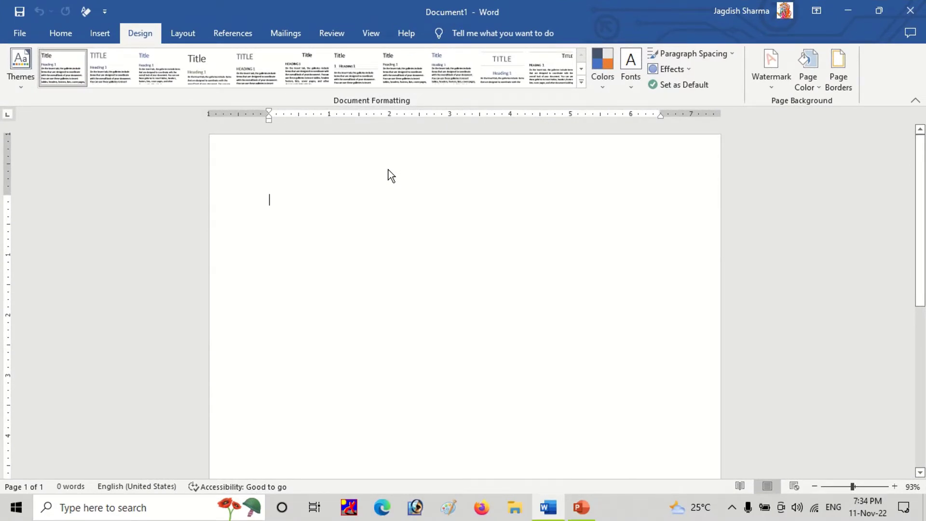
mouse_move(409, 1)
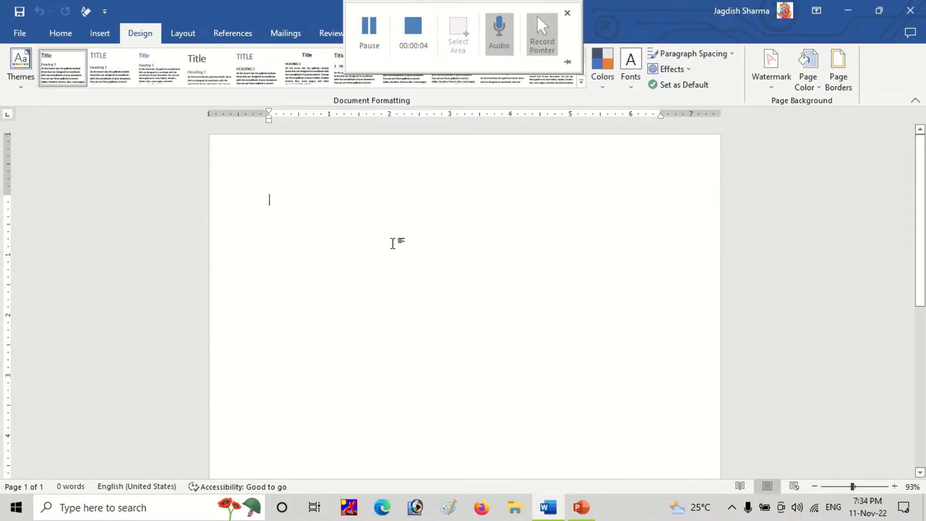
left_click(183, 34)
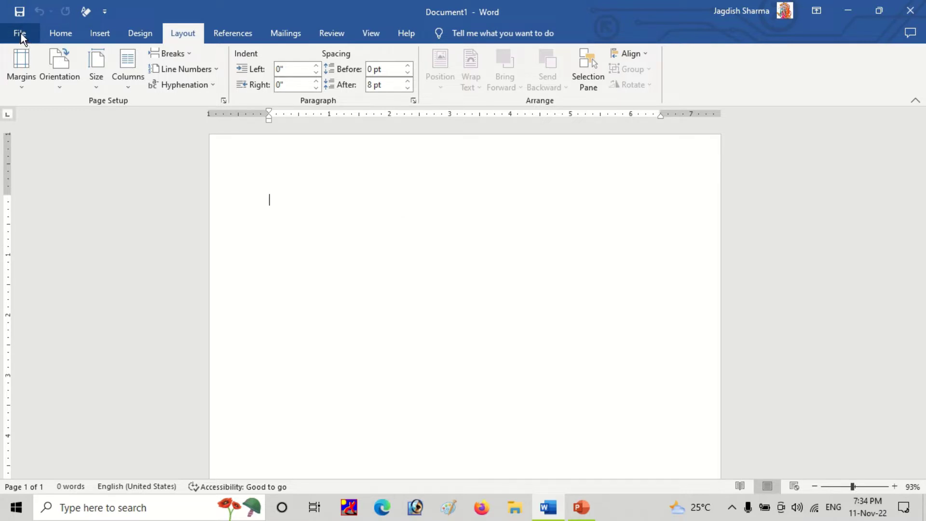
left_click(60, 32)
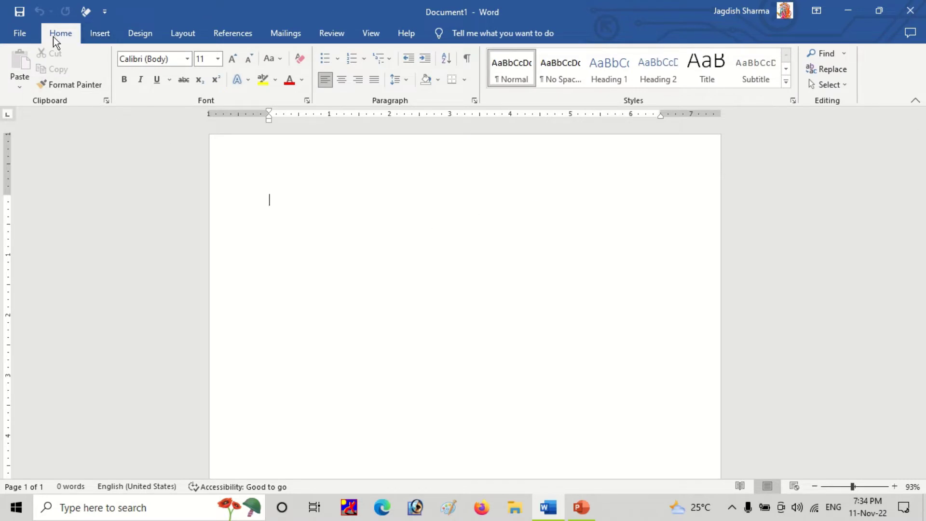
left_click(183, 33)
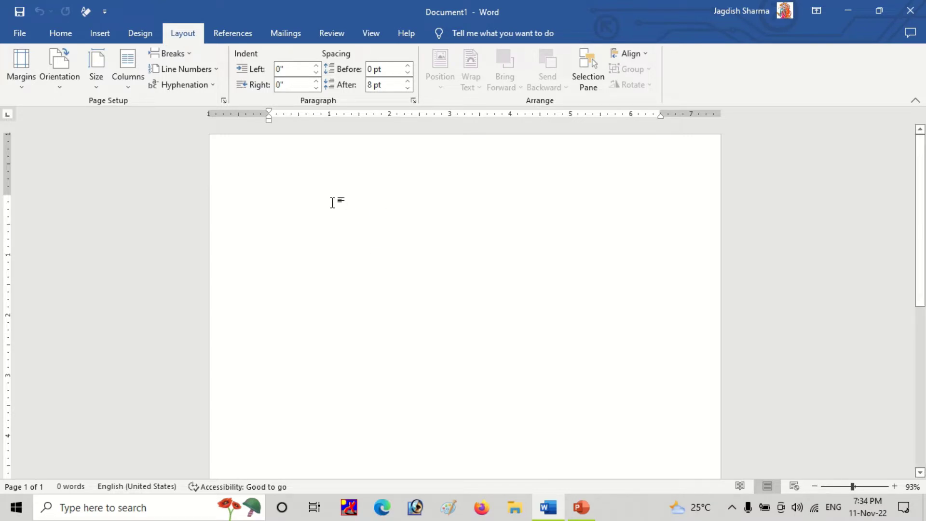
- Generate sample paragraphs in the blank document with the =rand() function
type("=rand")
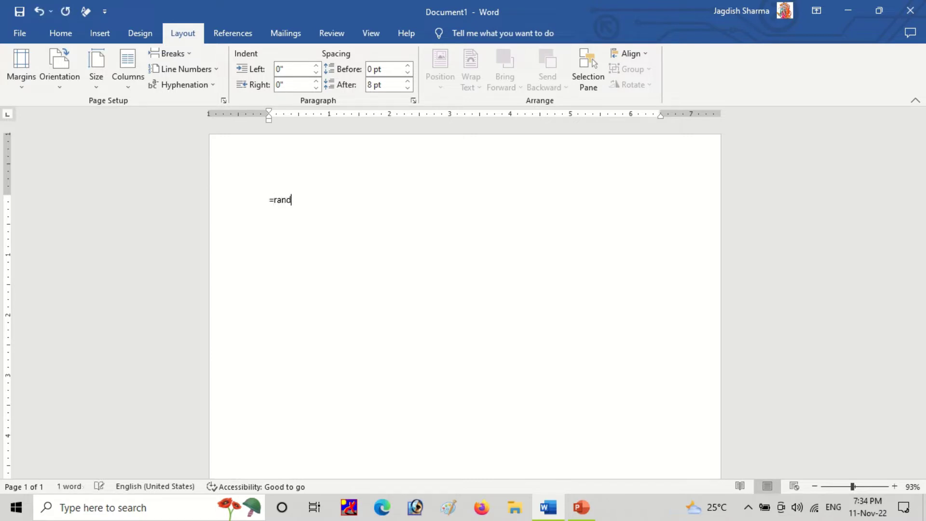
type("(0")
key("BackSpace")
type(")")
key("Return")
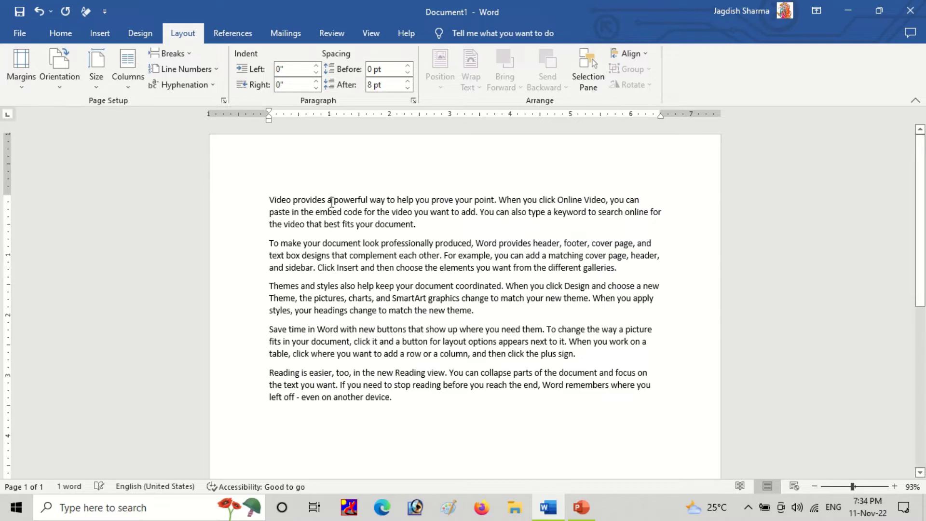
- Copy all the sample paragraphs and paste them repeatedly below the text to fill several pages
left_click_drag(268, 199, 452, 401)
key("ctrl+c")
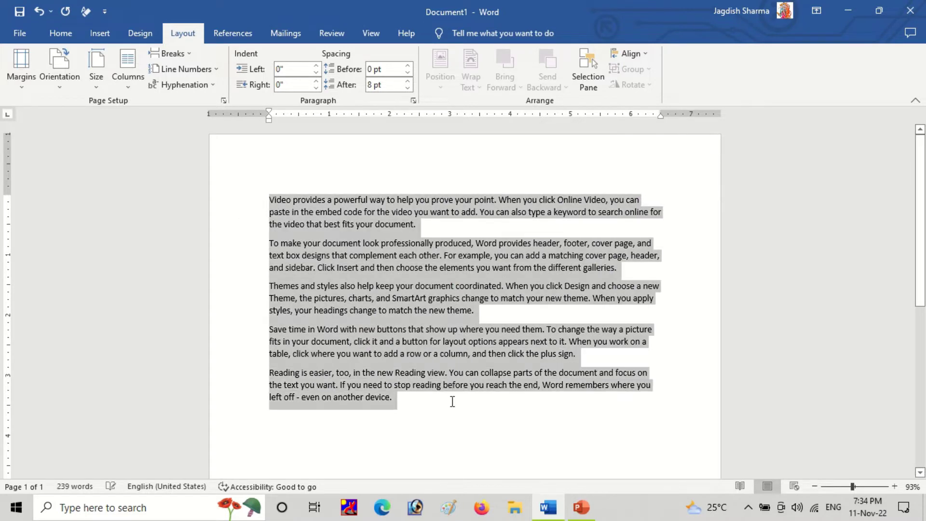
left_click(334, 438)
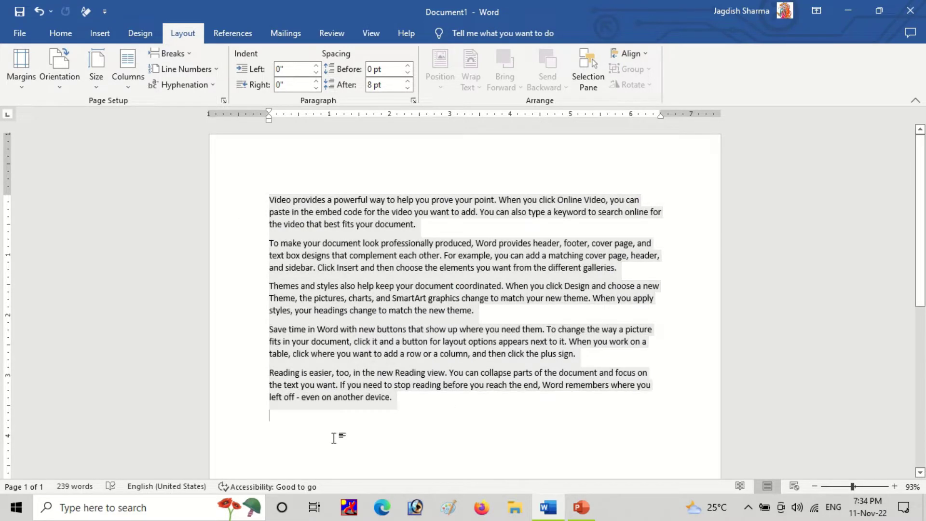
key("ctrl+v")
scroll(334, 438, "up", 4)
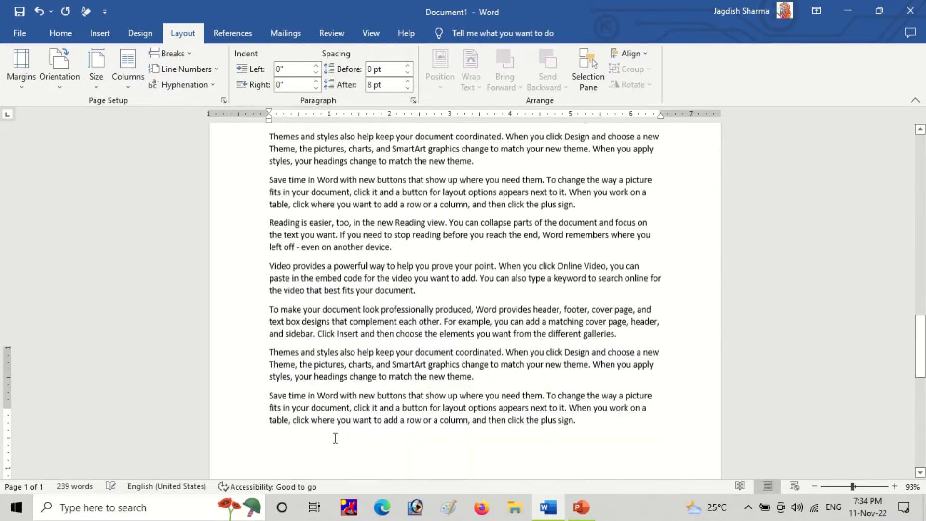
scroll(335, 438, "down", 10)
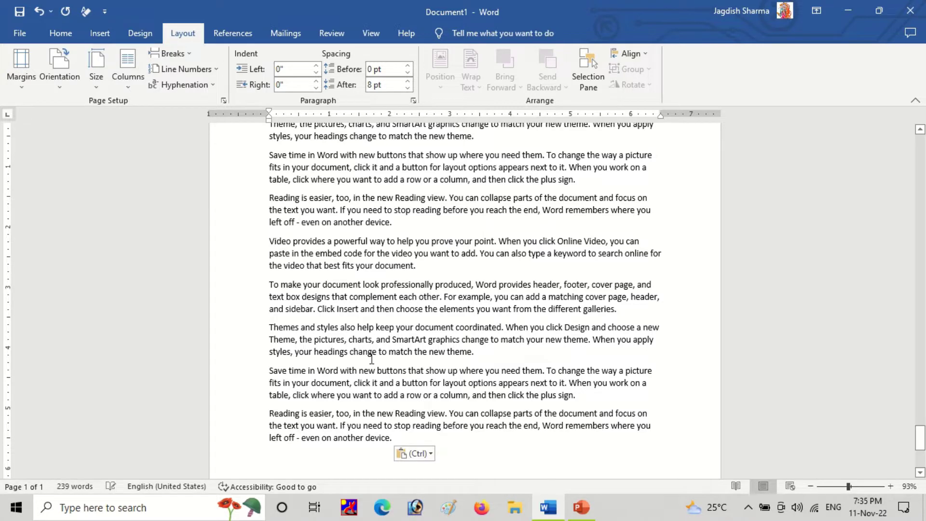
scroll(374, 357, "down", 3)
left_click(338, 336)
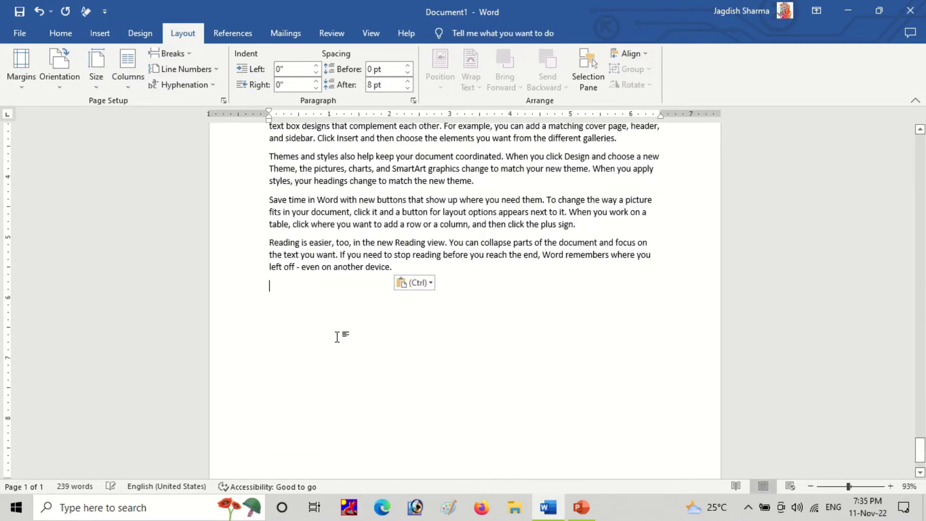
key("ctrl+v")
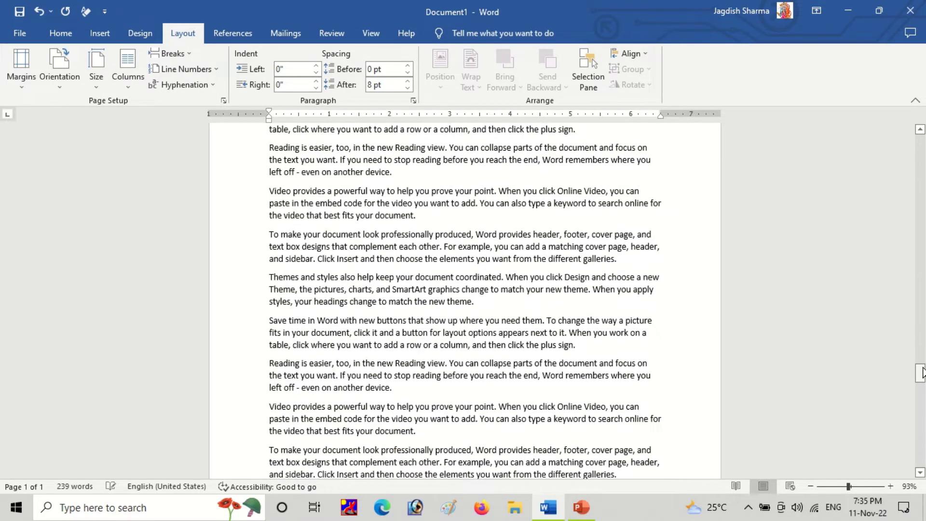
left_click_drag(925, 374, 925, 140)
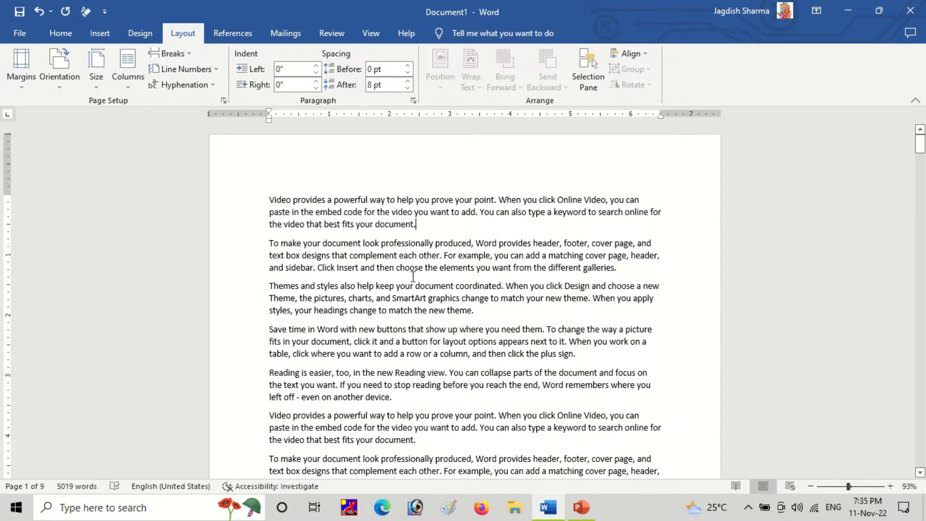
- Set the document's paper size to A4 (8.27" x 11.69") and check the resized pages
scroll(414, 294, "down", 7)
scroll(408, 330, "up", 7)
left_click(338, 212)
left_click(97, 86)
scroll(154, 277, "down", 5)
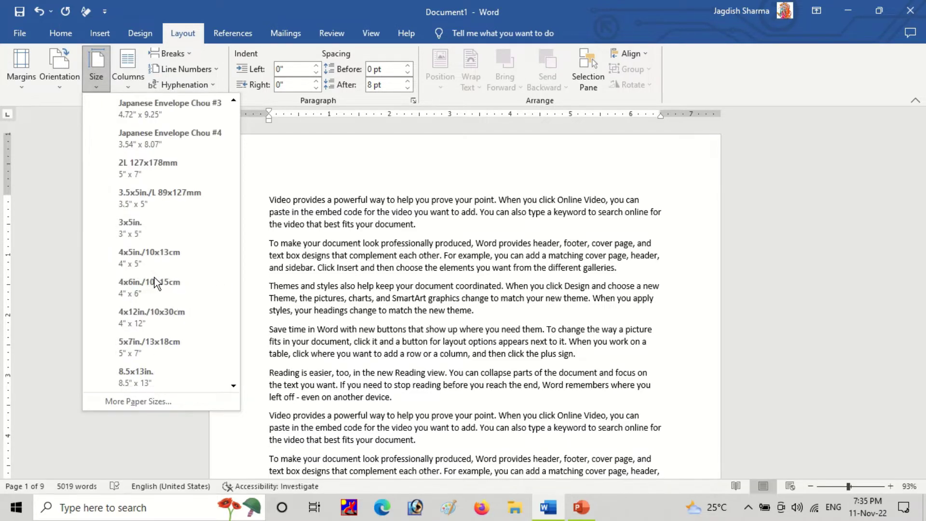
scroll(155, 277, "up", 6)
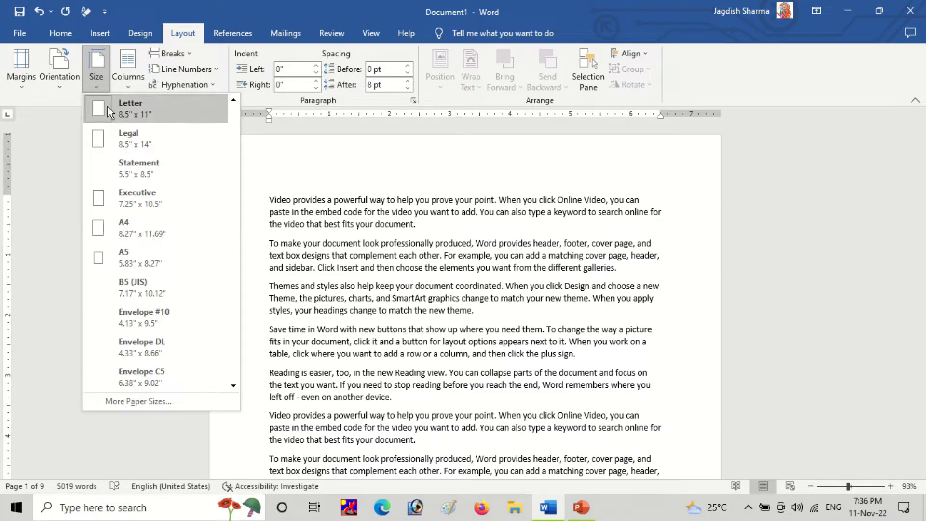
left_click(135, 221)
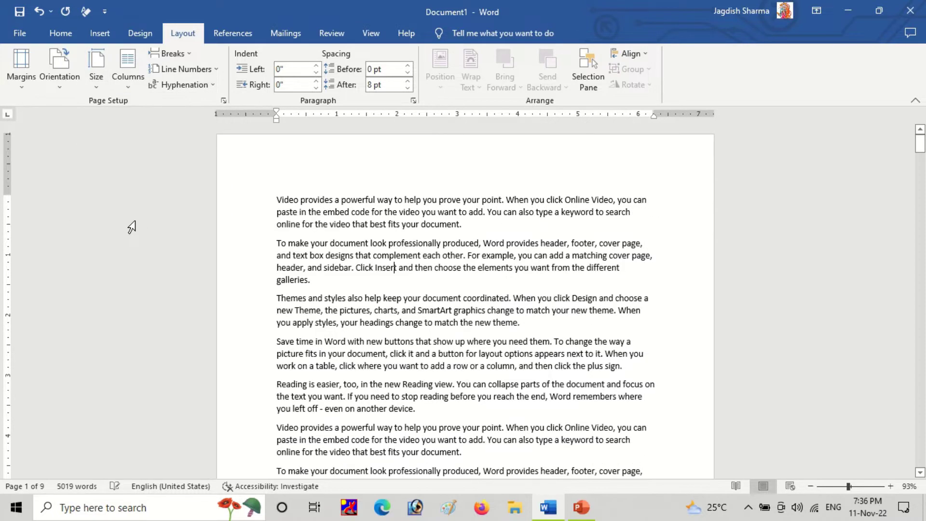
scroll(374, 307, "down", 7)
scroll(375, 308, "down", 3)
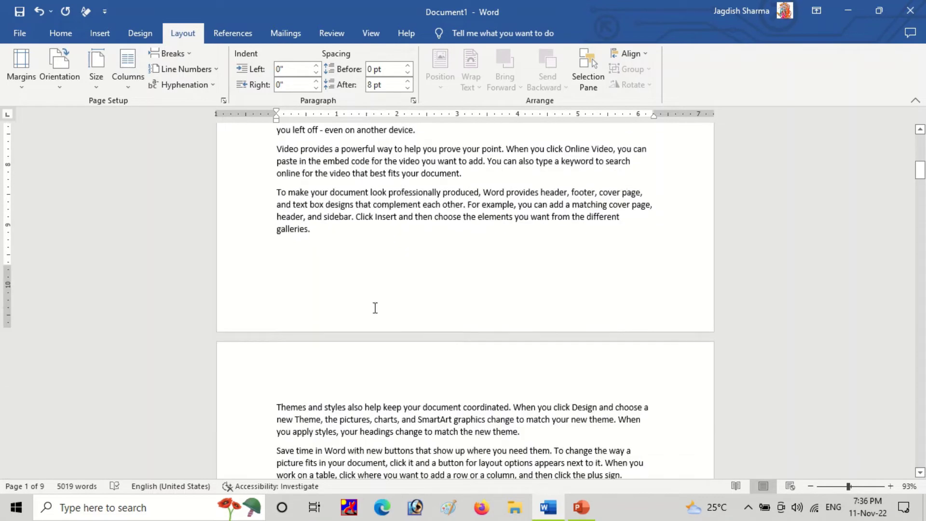
scroll(458, 386, "up", 5)
scroll(469, 382, "up", 6)
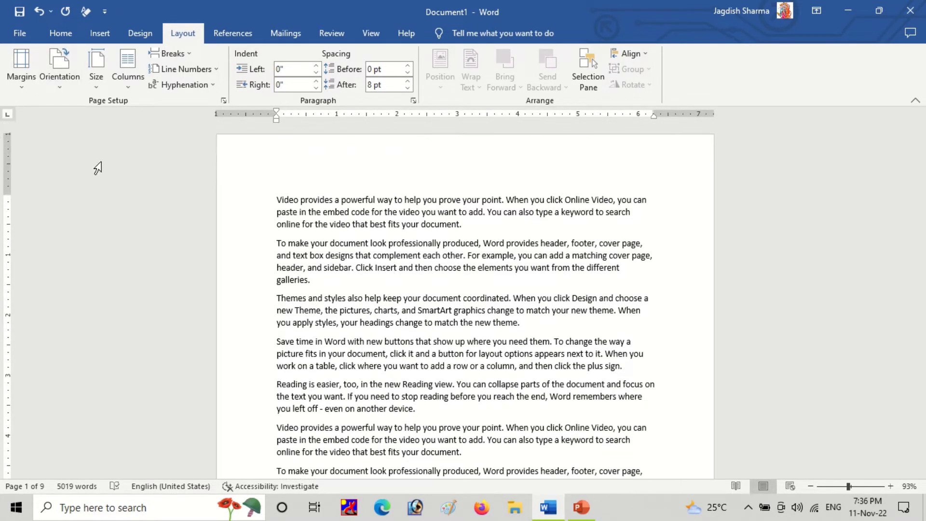
- Look through the remaining paper sizes, view the custom width and height settings in Page Setup, and cancel without changes
left_click(369, 276)
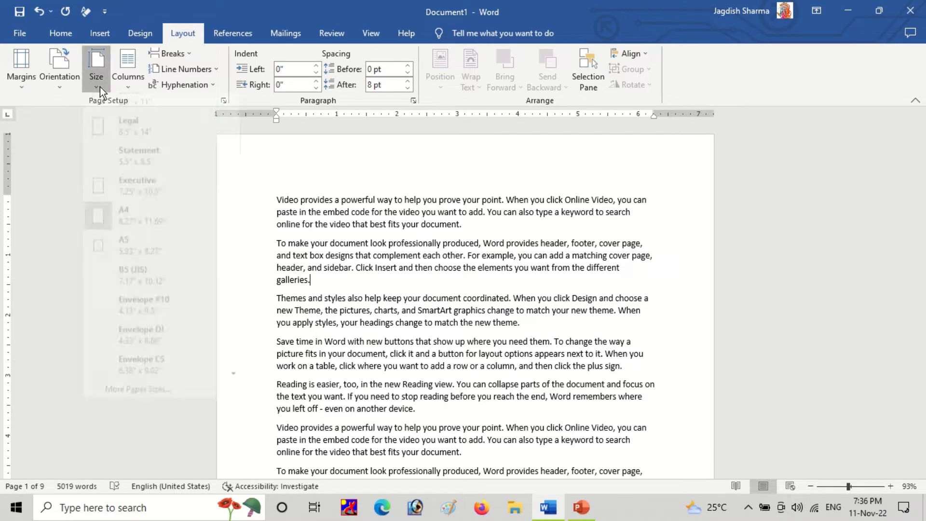
left_click(100, 87)
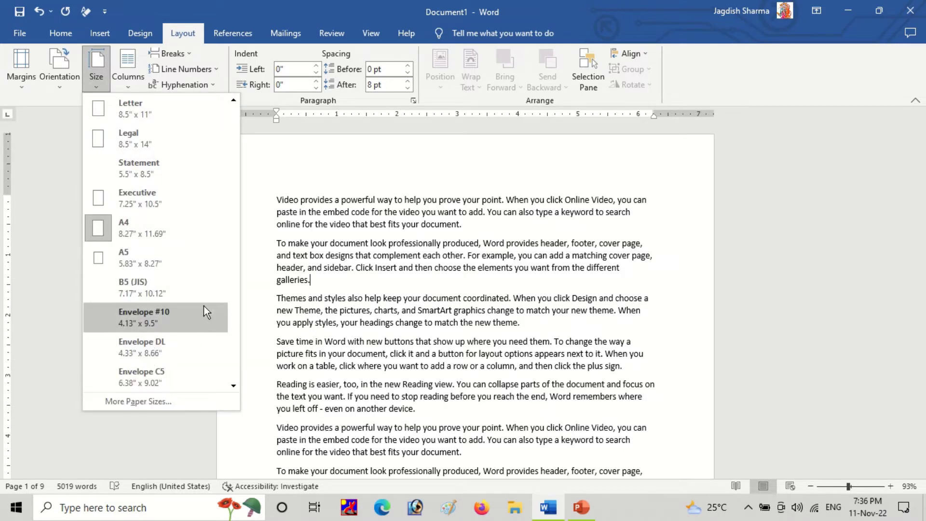
scroll(190, 336, "down", 5)
scroll(175, 353, "down", 2)
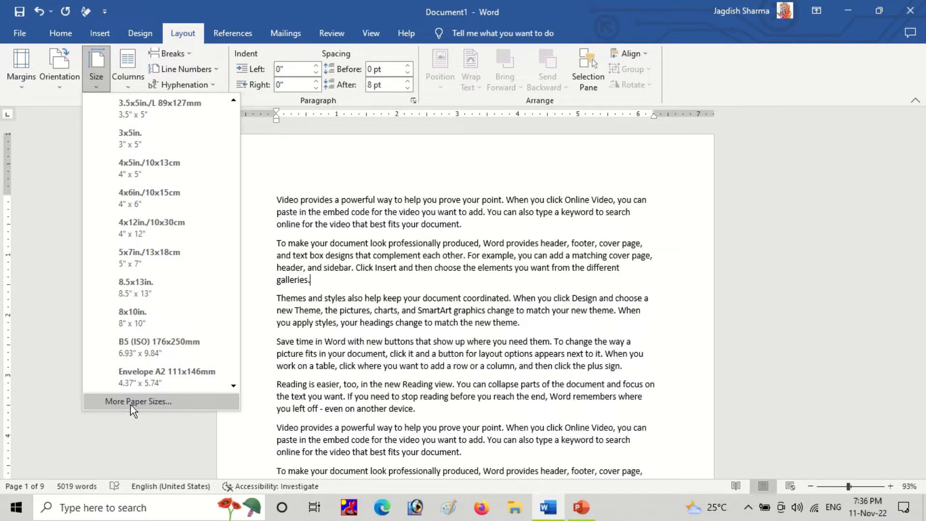
left_click(136, 403)
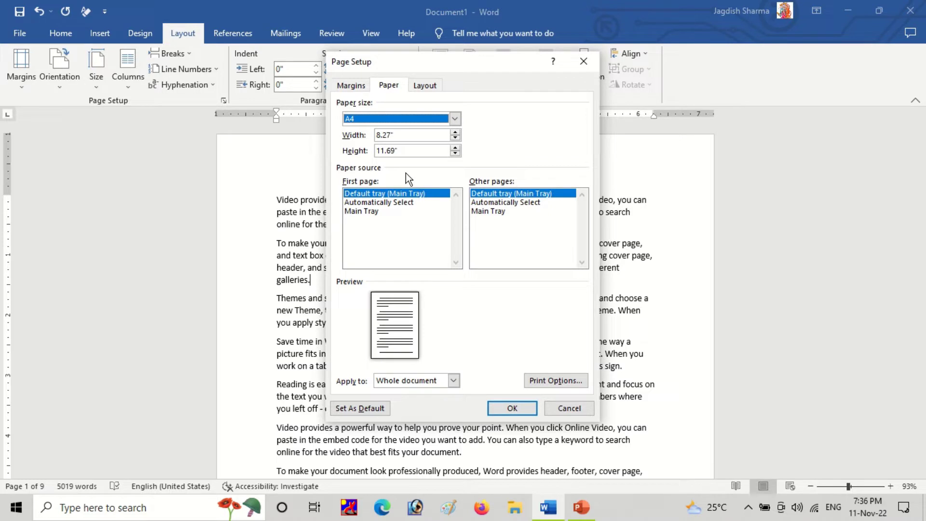
left_click(393, 136)
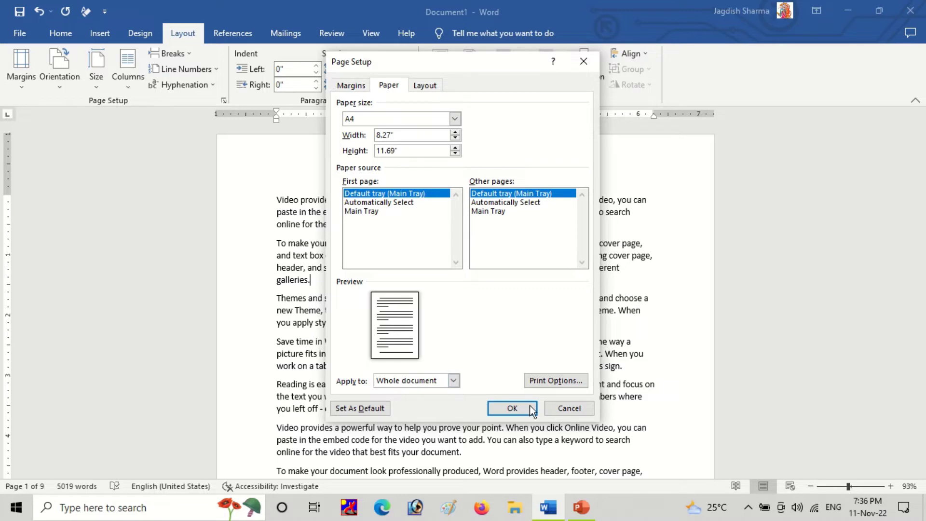
left_click(556, 408)
- Look over the preset margin options available for the document and leave them unapplied
scroll(361, 314, "down", 3)
scroll(362, 314, "up", 3)
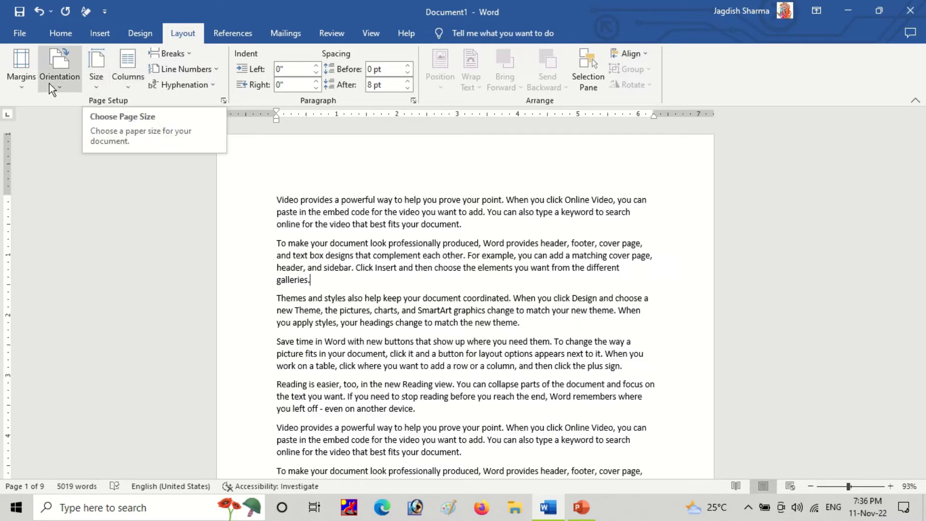
left_click(22, 86)
left_click(371, 285)
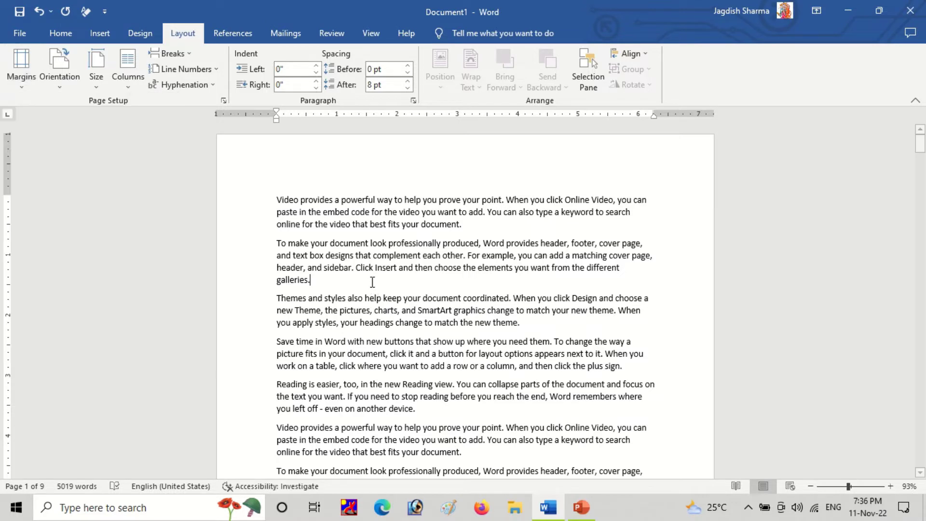
scroll(418, 283, "down", 1)
scroll(417, 283, "up", 1)
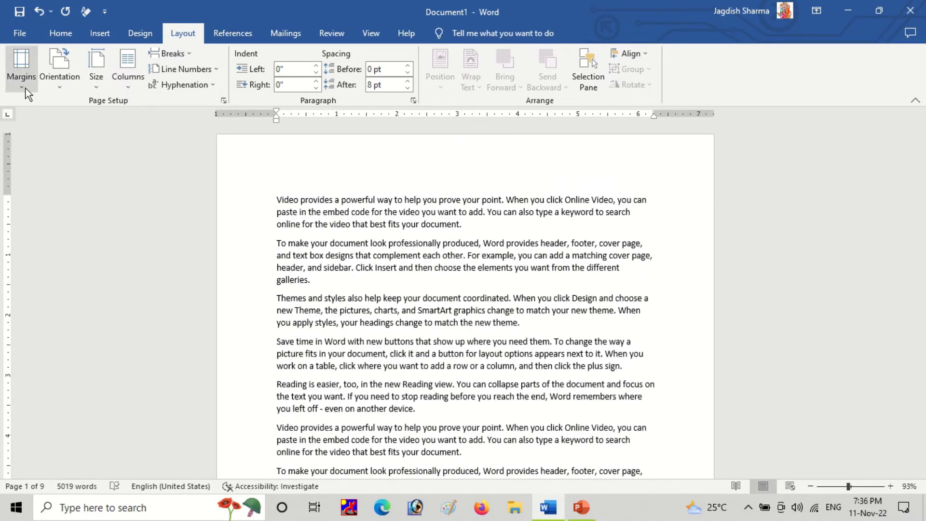
left_click(25, 88)
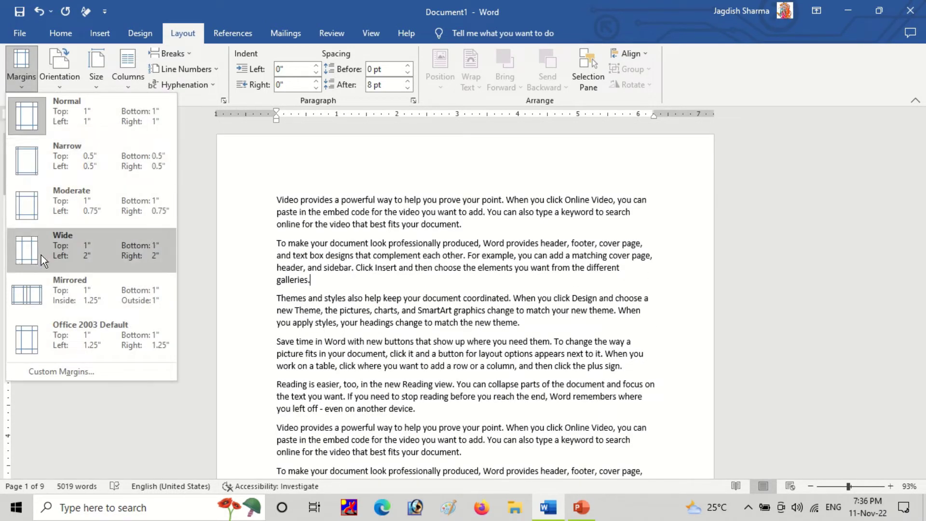
left_click(371, 273)
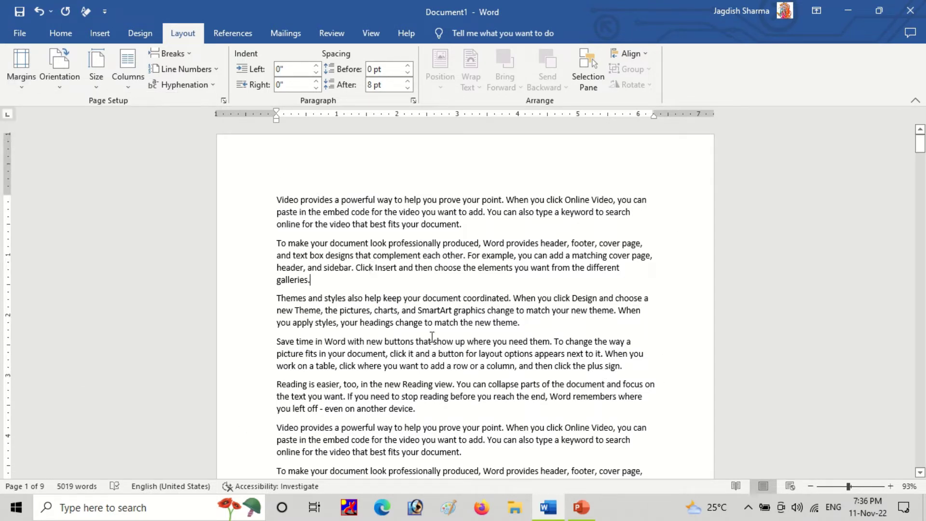
- Examine the text area and blank margins across the pages and compare them with the Normal margin preset
scroll(622, 273, "down", 7)
scroll(275, 436, "up", 7)
left_click_drag(272, 197, 504, 478)
left_click(429, 335)
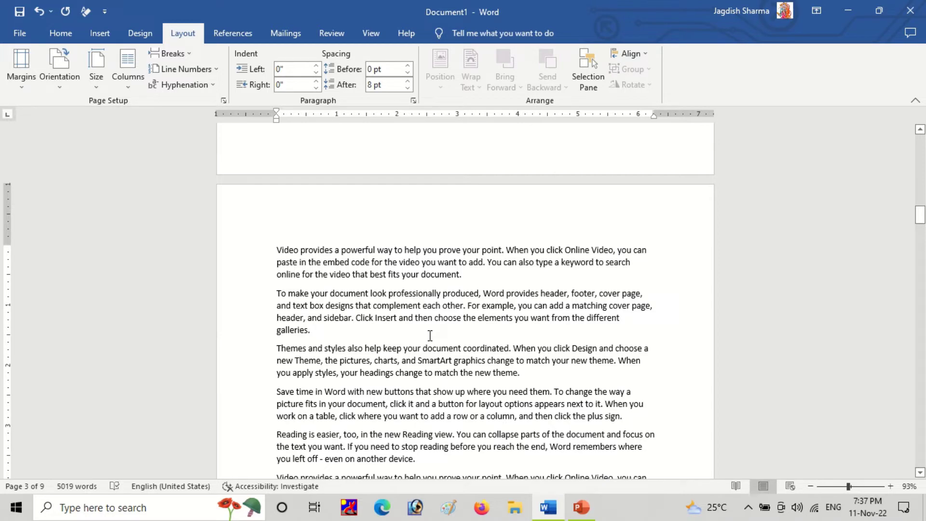
scroll(470, 286, "up", 15)
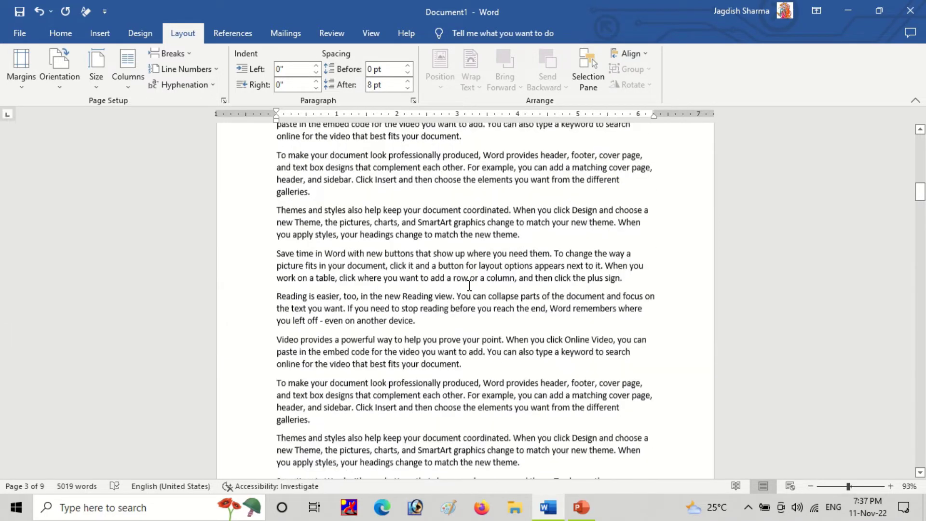
left_click(21, 68)
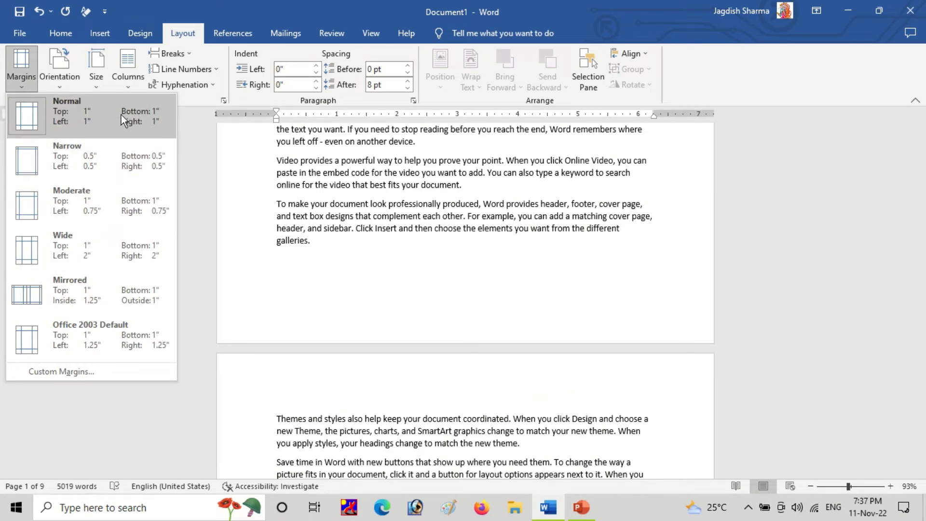
left_click(365, 238)
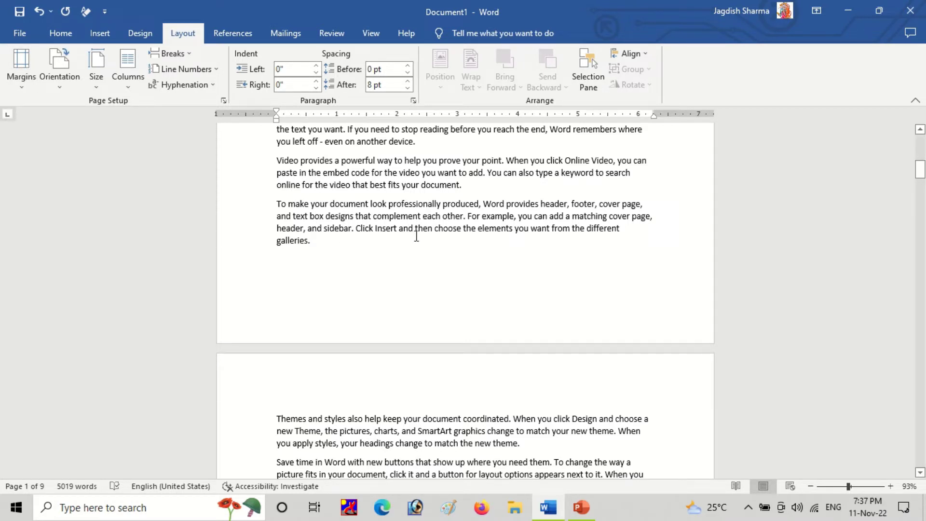
- Apply the Narrow margin preset, with 0.5" on all sides, to the document
left_click(426, 220)
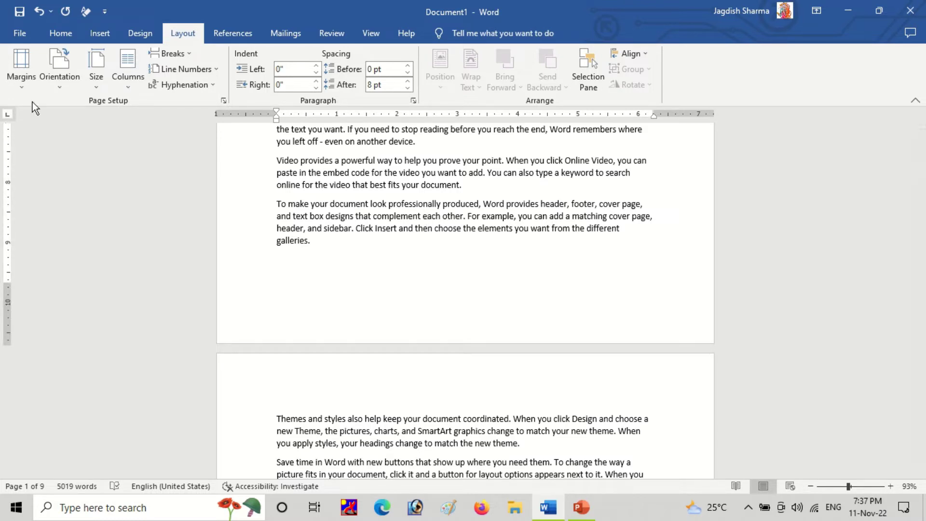
left_click(21, 91)
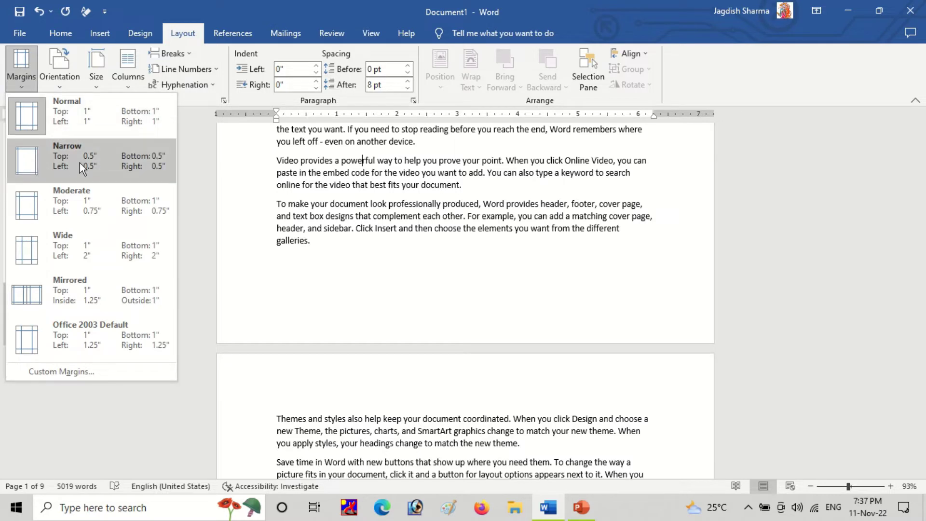
left_click(103, 160)
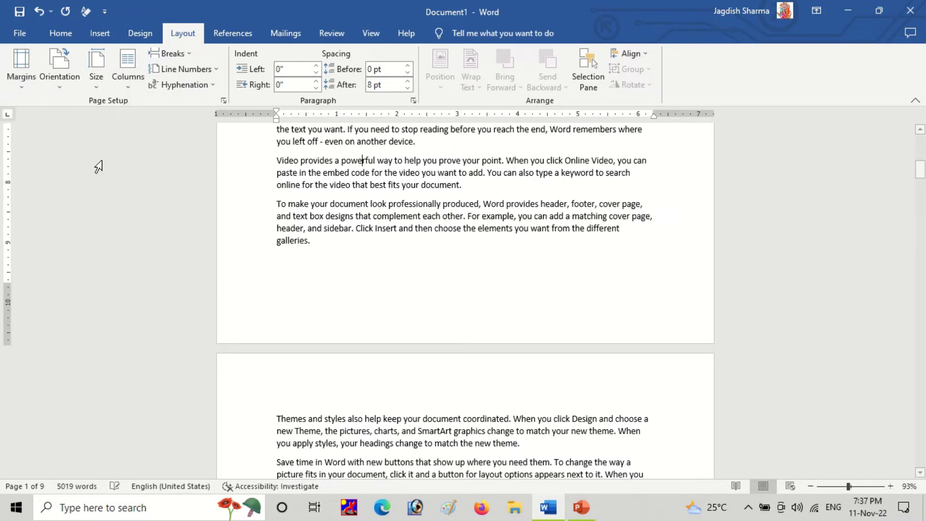
- Switch the document to the Normal margin preset, then reapply the Narrow preset with 0.5" on all sides to compare them
left_click(16, 88)
left_click(34, 115)
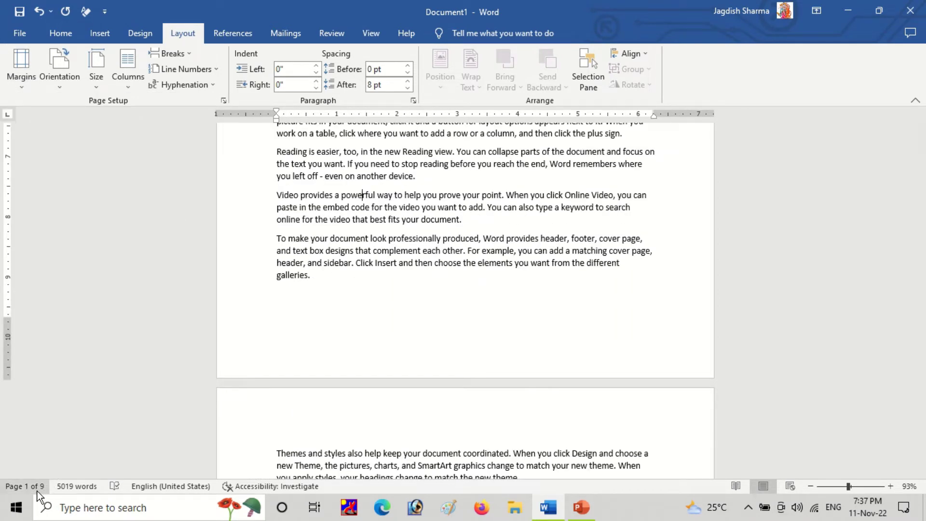
left_click(24, 80)
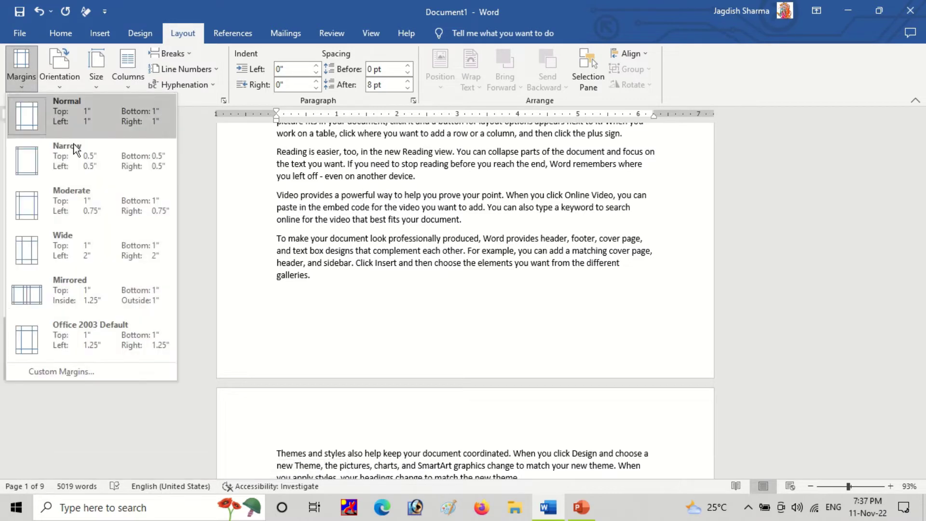
left_click(81, 161)
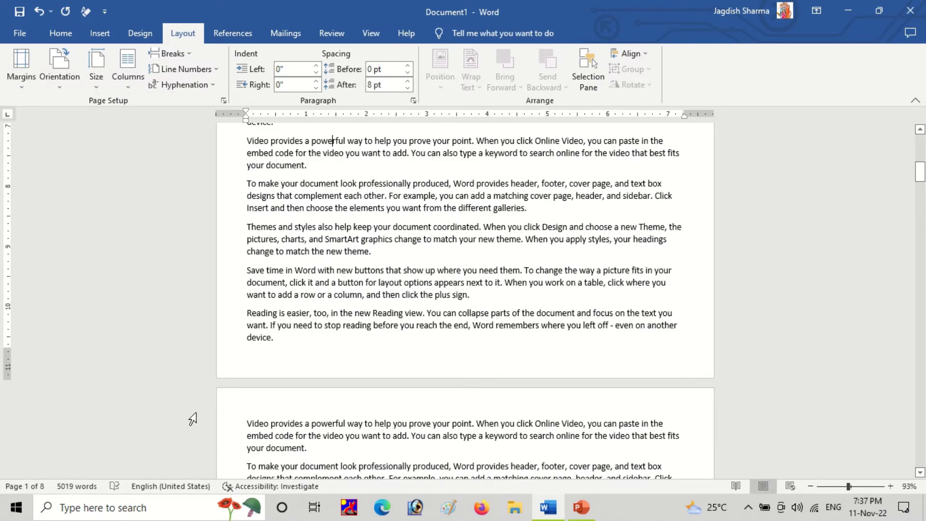
left_click(328, 337)
scroll(328, 338, "down", 3)
scroll(328, 337, "up", 10)
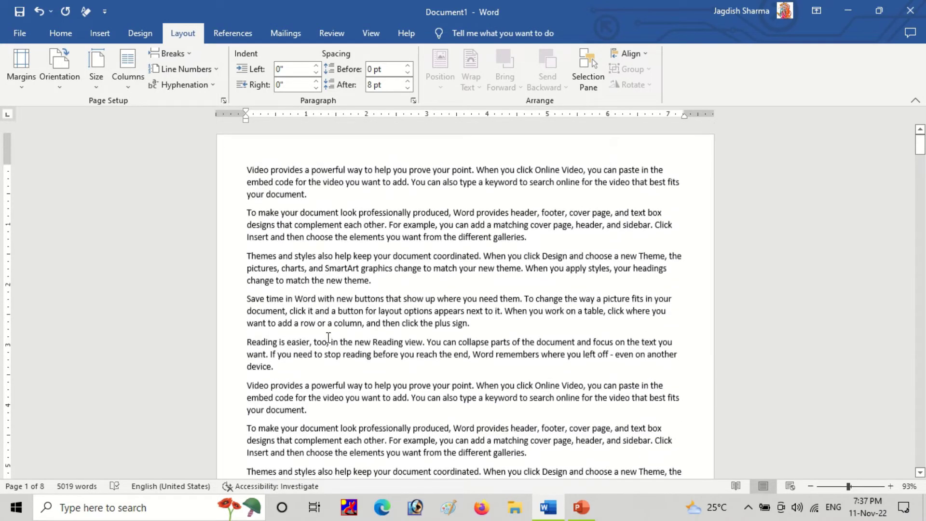
- Apply the Mirrored margin preset, with 1.25" inside and 1" for the other margins, to the document
left_click(19, 87)
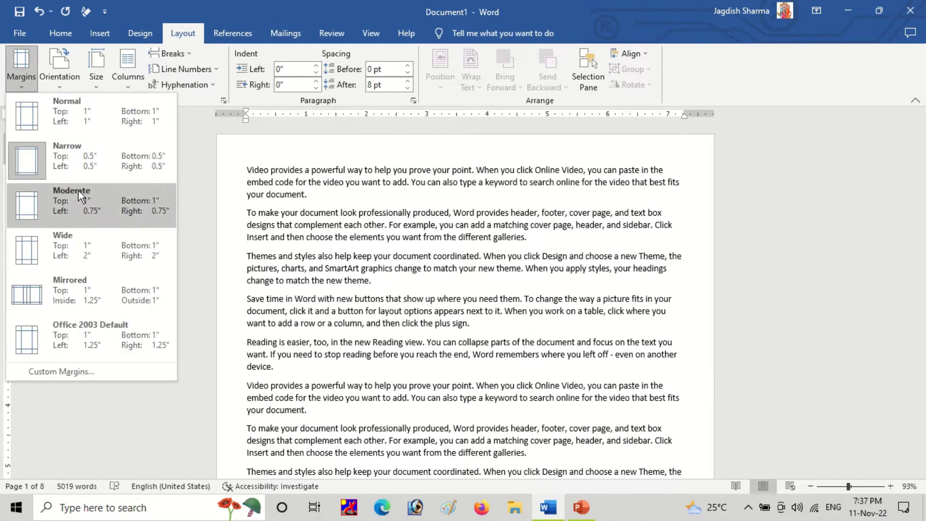
left_click(94, 296)
scroll(466, 313, "down", 5)
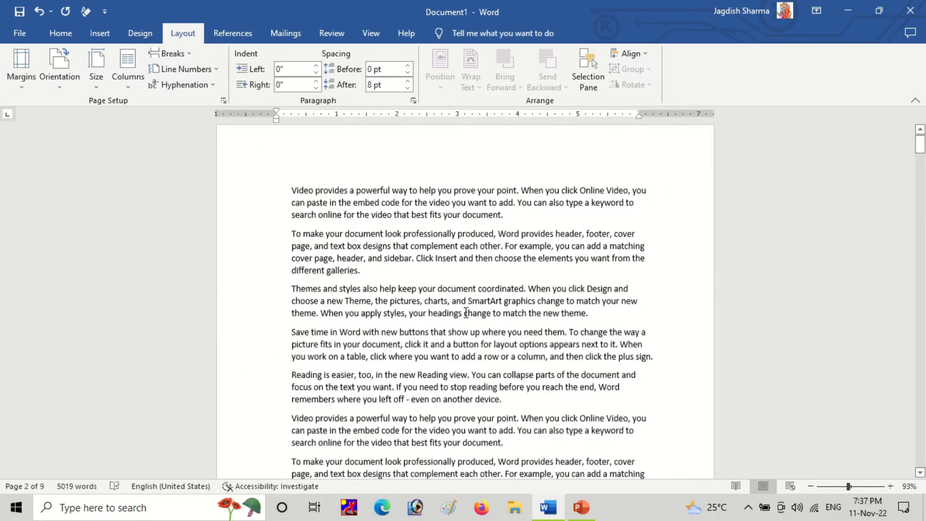
scroll(466, 312, "up", 1)
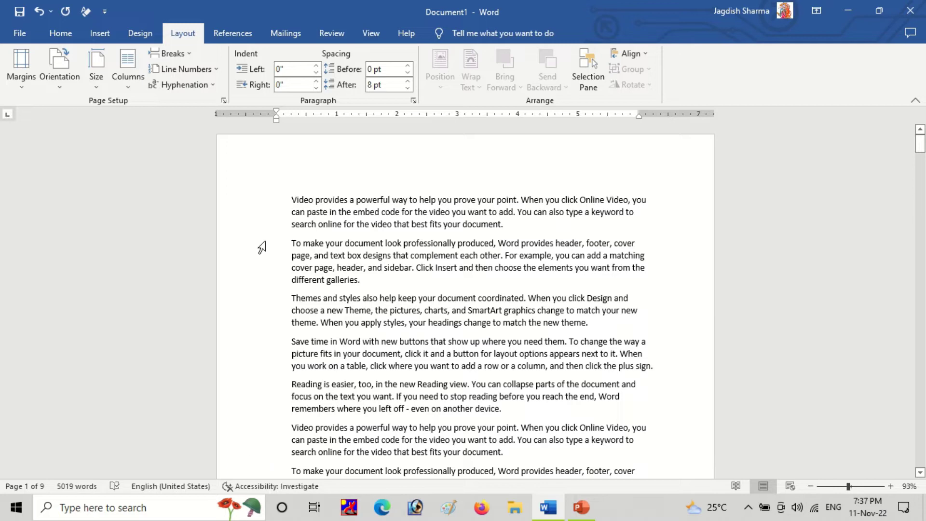
- Examine how the inside and outside margins alternate between consecutive pages of the document
scroll(369, 290, "down", 3)
scroll(370, 301, "up", 3)
scroll(270, 318, "down", 5)
scroll(272, 319, "down", 13)
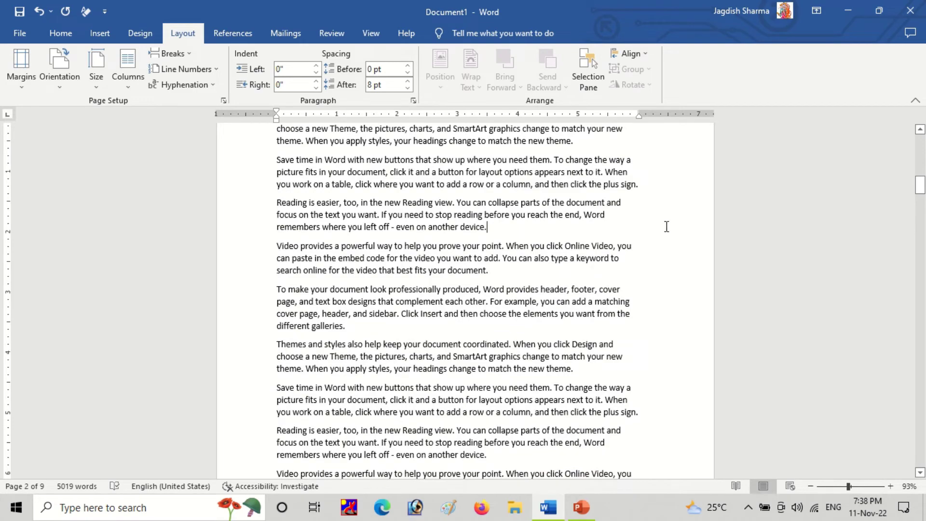
scroll(654, 312, "down", 13)
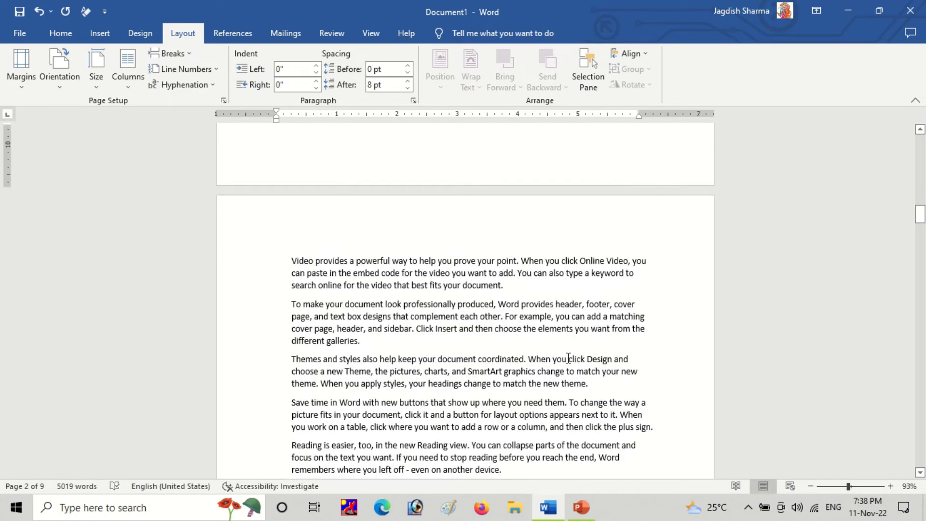
scroll(648, 311, "down", 4)
scroll(389, 333, "down", 5)
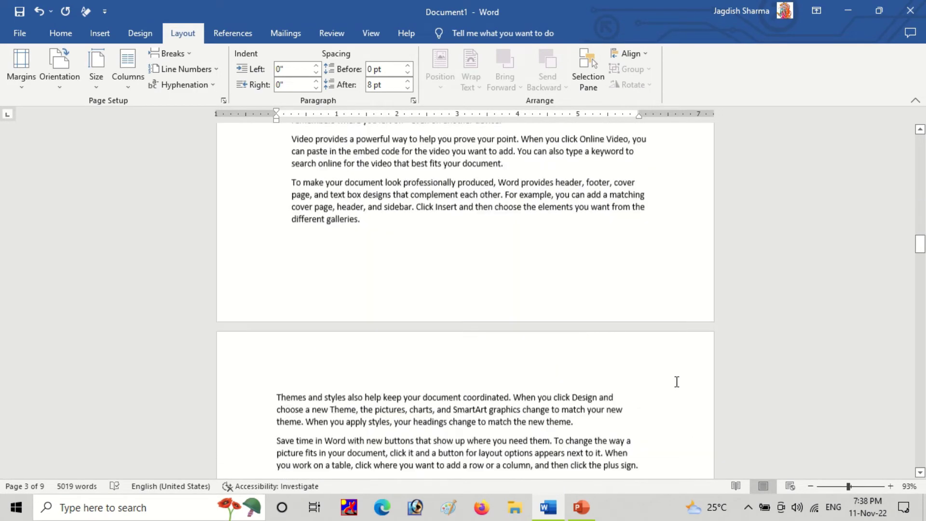
scroll(336, 366, "down", 15)
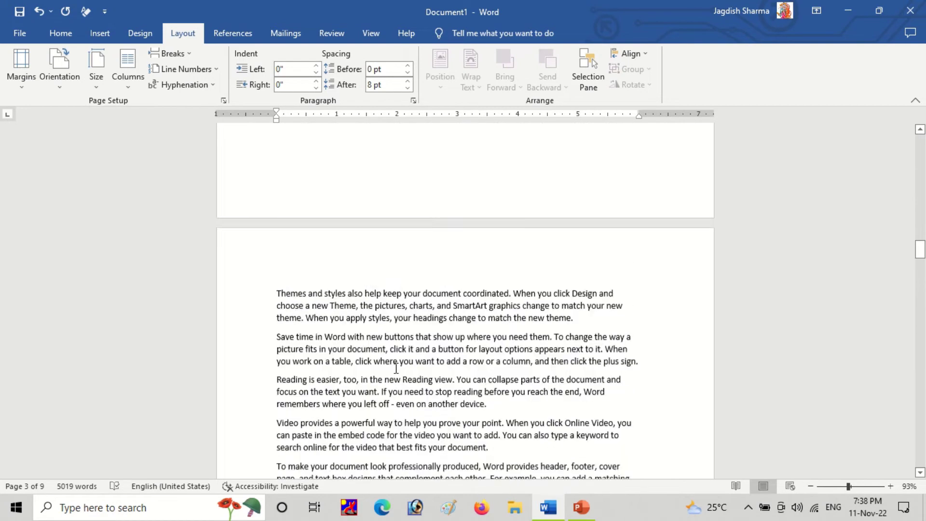
scroll(395, 368, "up", 7)
- Look over the margin presets and page orientation options without applying any of them
left_click(21, 90)
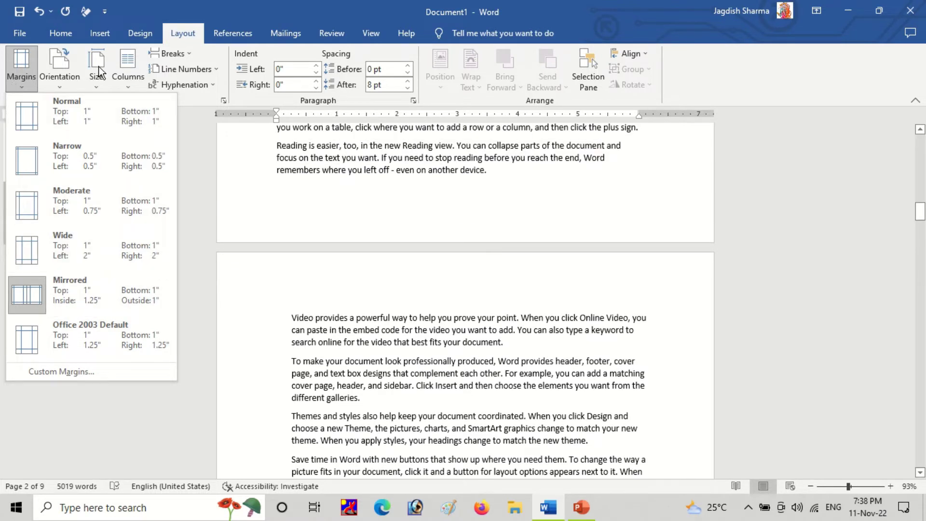
left_click(66, 86)
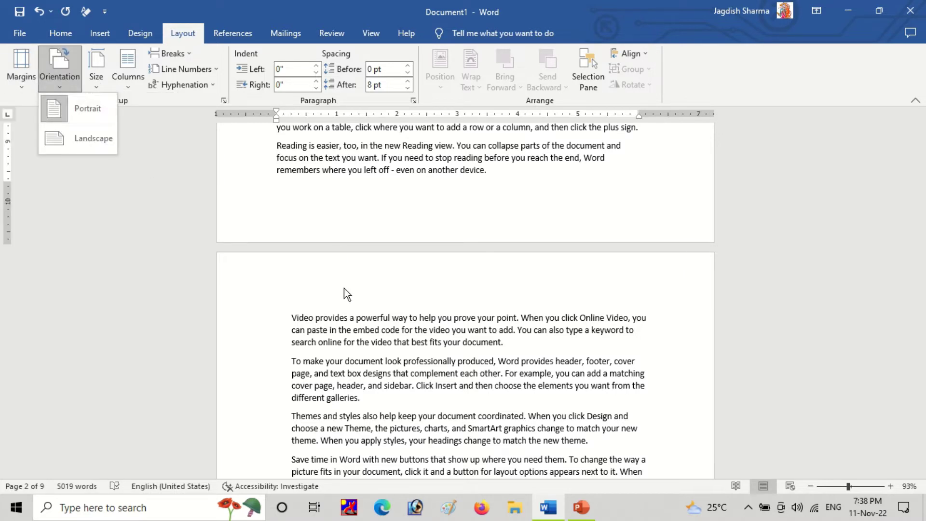
left_click(370, 335)
scroll(441, 324, "down", 5)
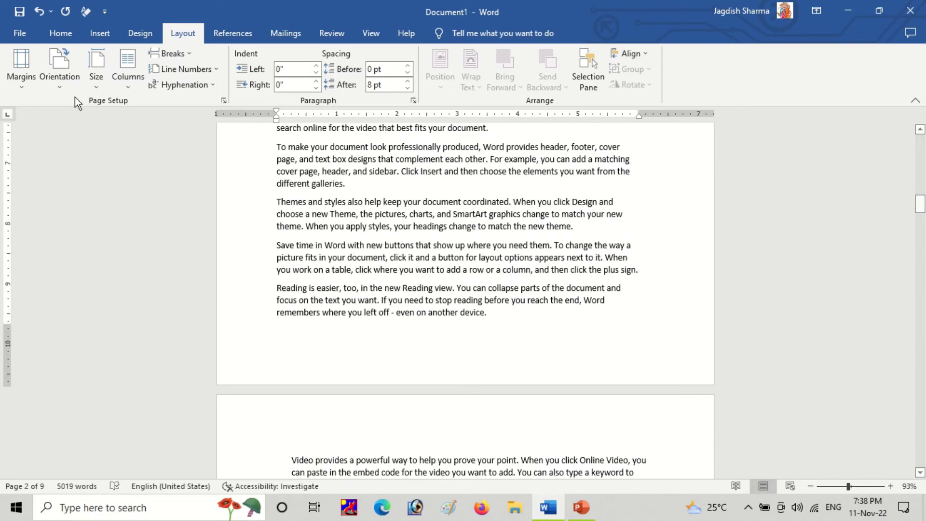
- Change the page orientation to Landscape, review the pages, and return the orientation to Portrait
left_click(61, 73)
left_click(389, 233)
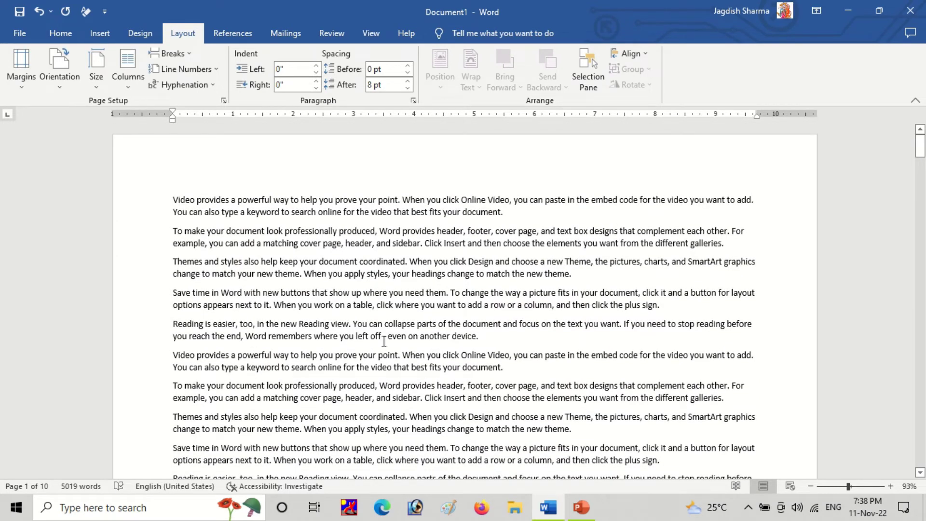
scroll(400, 337, "down", 5)
scroll(408, 336, "up", 5)
left_click(62, 83)
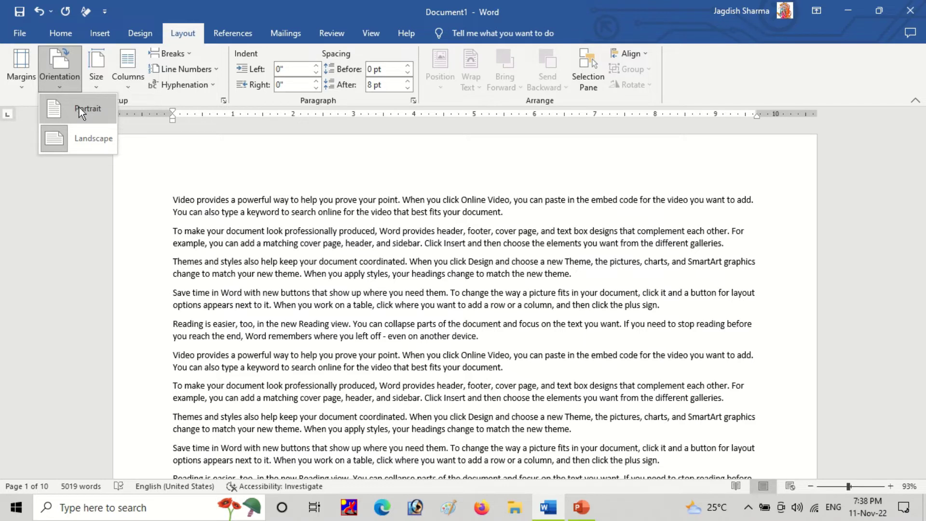
left_click(65, 110)
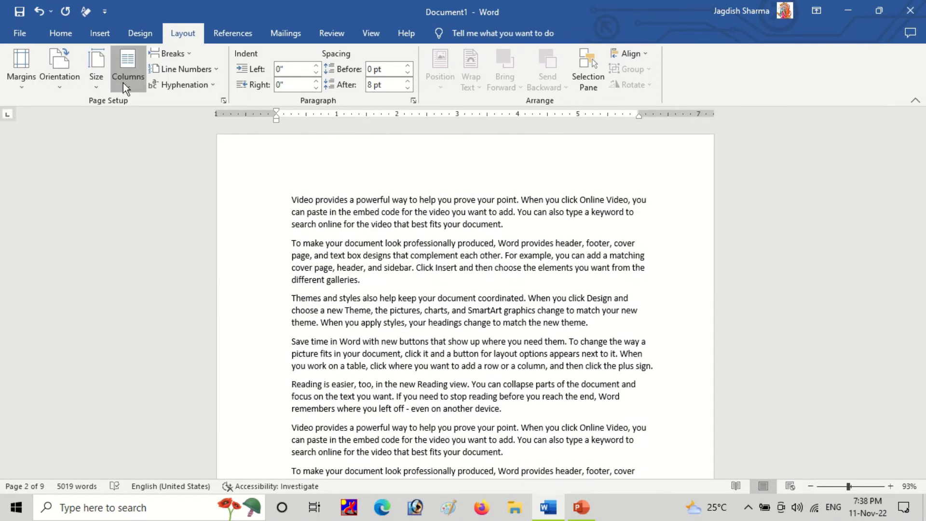
- Lay out the document text in two columns, and then change the layout to three columns
left_click(123, 82)
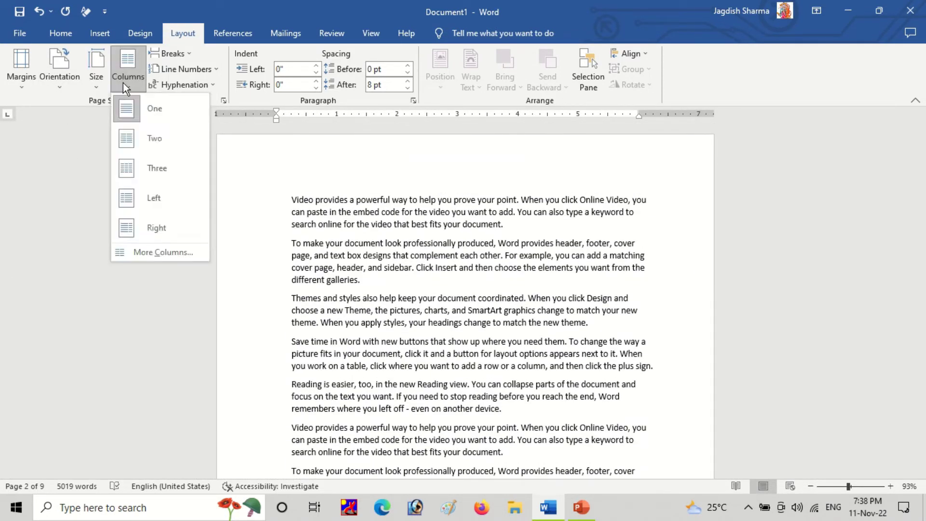
left_click(143, 143)
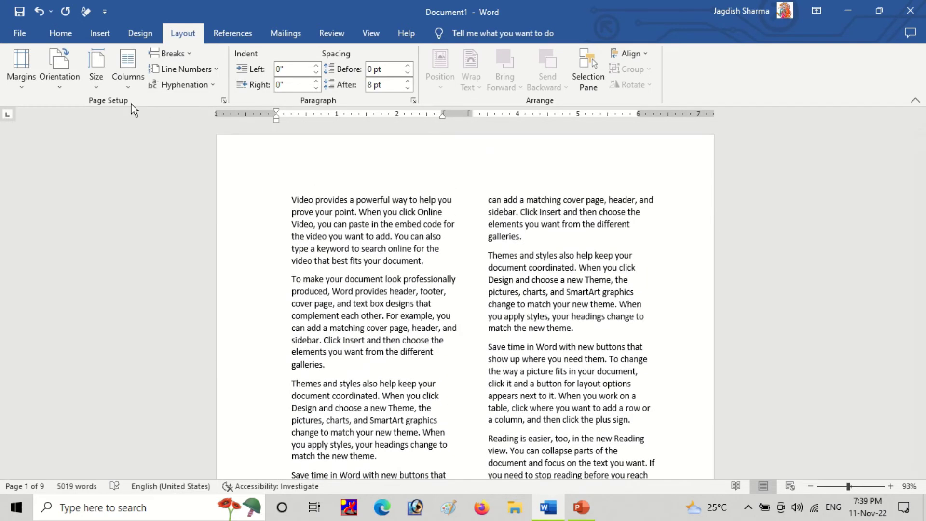
left_click(123, 87)
left_click(144, 181)
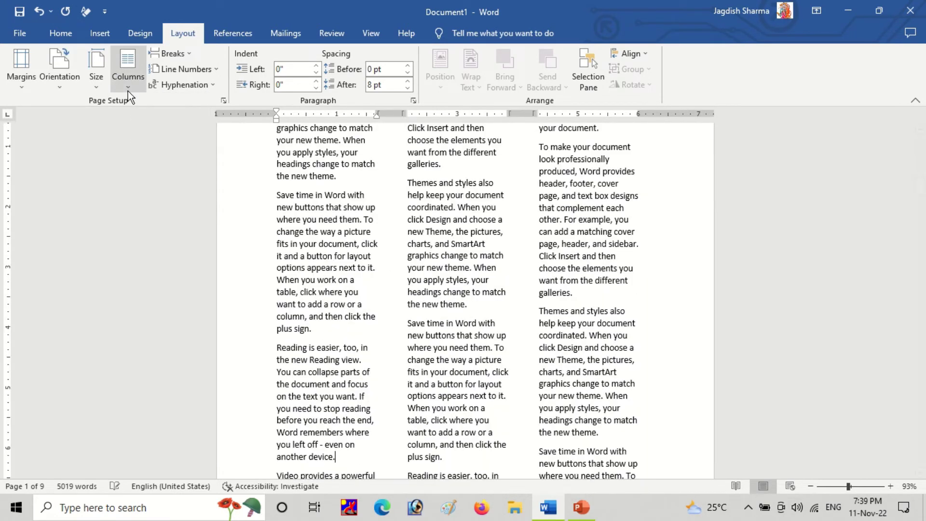
- Apply the Left column layout to the document text, and then replace it with the Right column layout
left_click(128, 91)
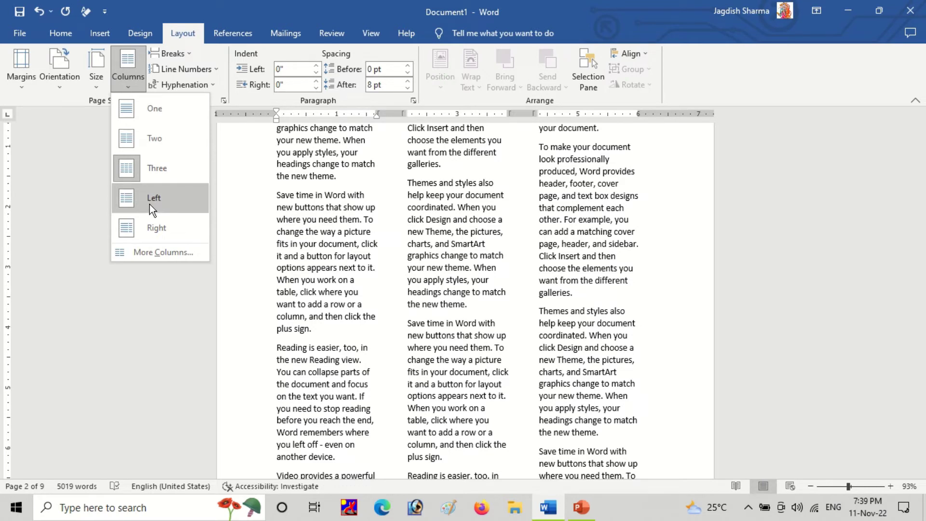
left_click(149, 204)
left_click(123, 83)
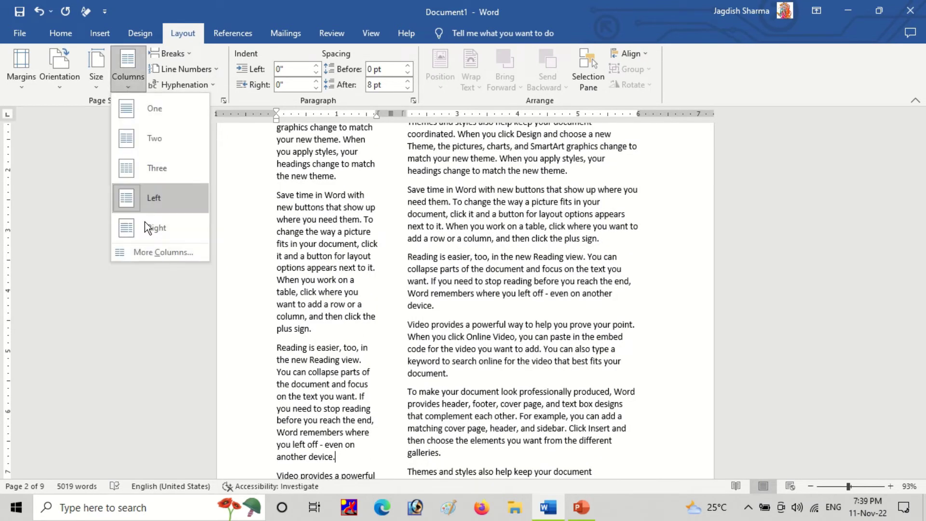
left_click(146, 227)
- Set the document text to two equal columns and go back to the first page
left_click(135, 88)
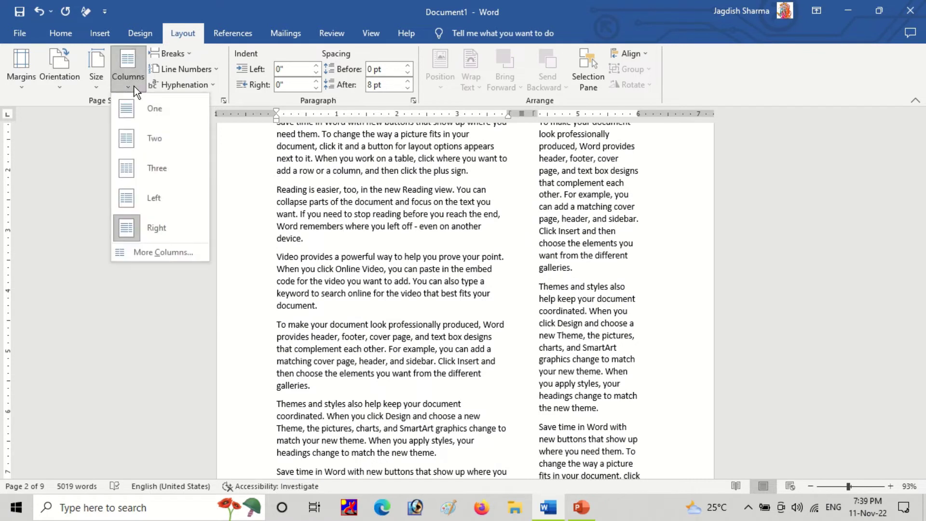
left_click(144, 144)
scroll(346, 311, "up", 10)
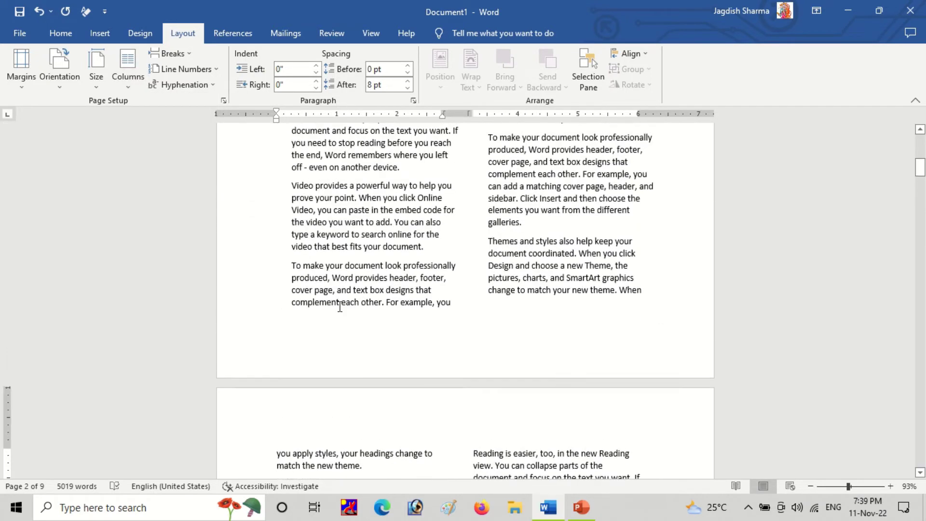
scroll(346, 311, "up", 3)
- Insert a column break before the first paragraph and check its effect on the first page
left_click(289, 201)
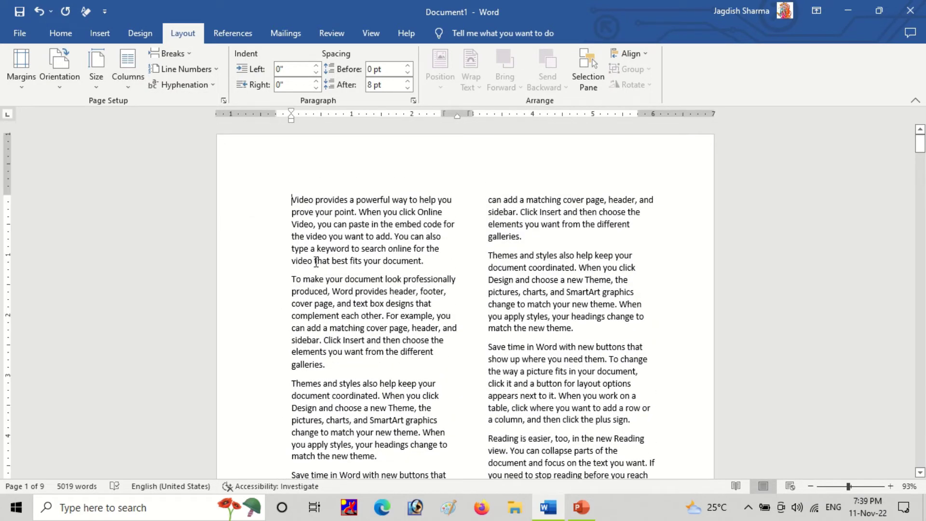
left_click(170, 53)
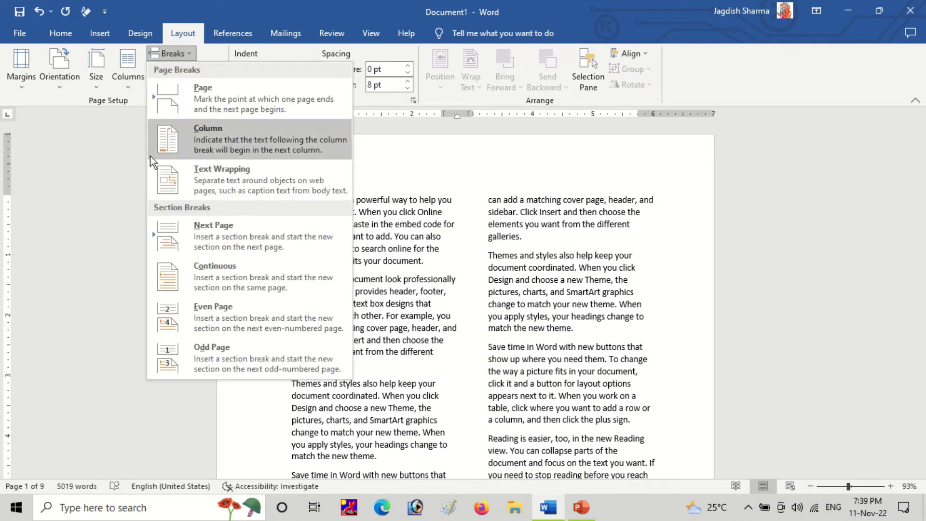
left_click(198, 140)
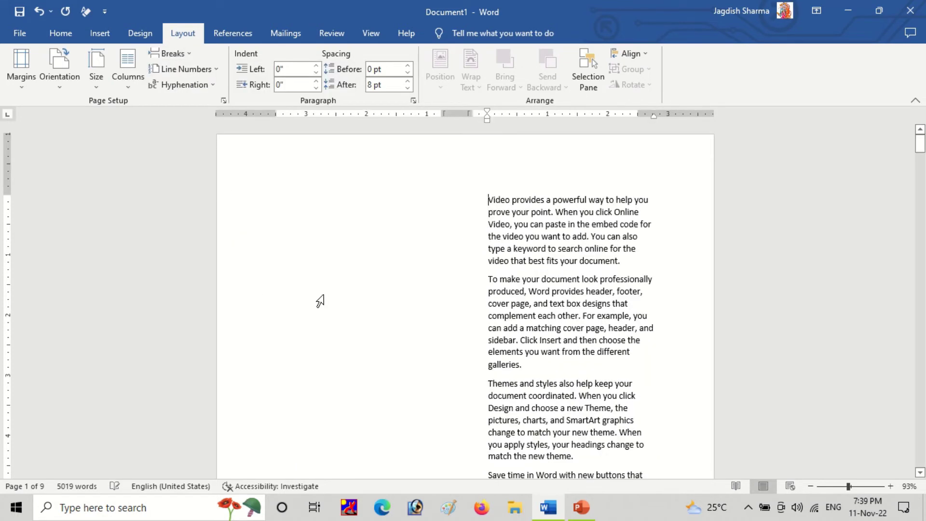
scroll(546, 343, "down", 15)
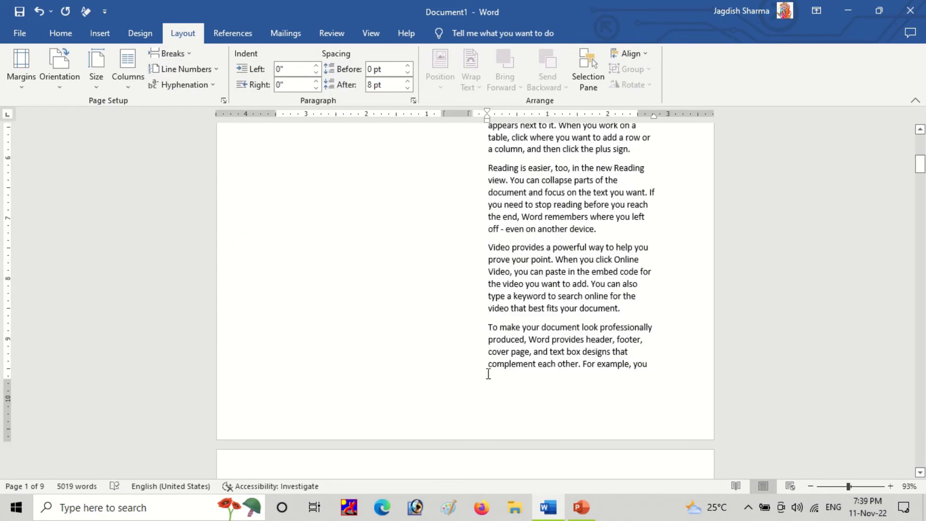
scroll(546, 343, "up", 4)
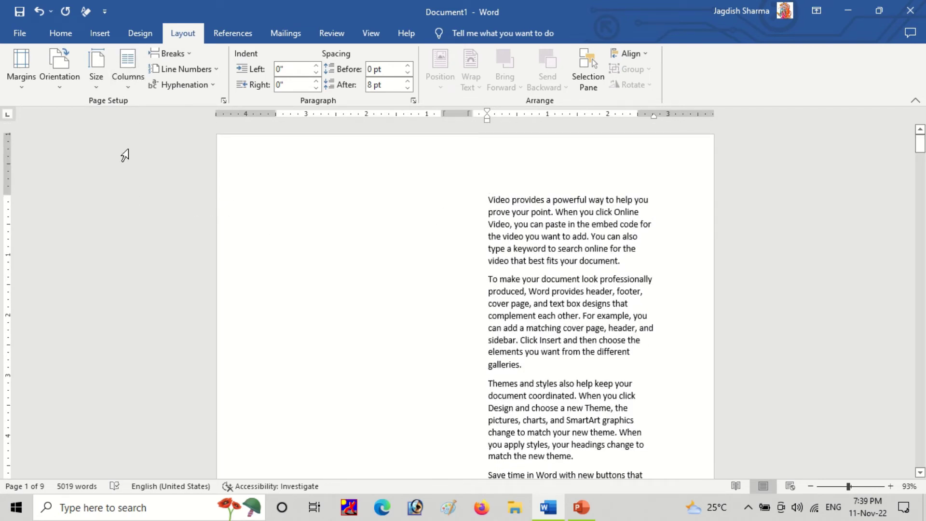
- Return the document text to one column and delete the break before the first paragraph
left_click(124, 90)
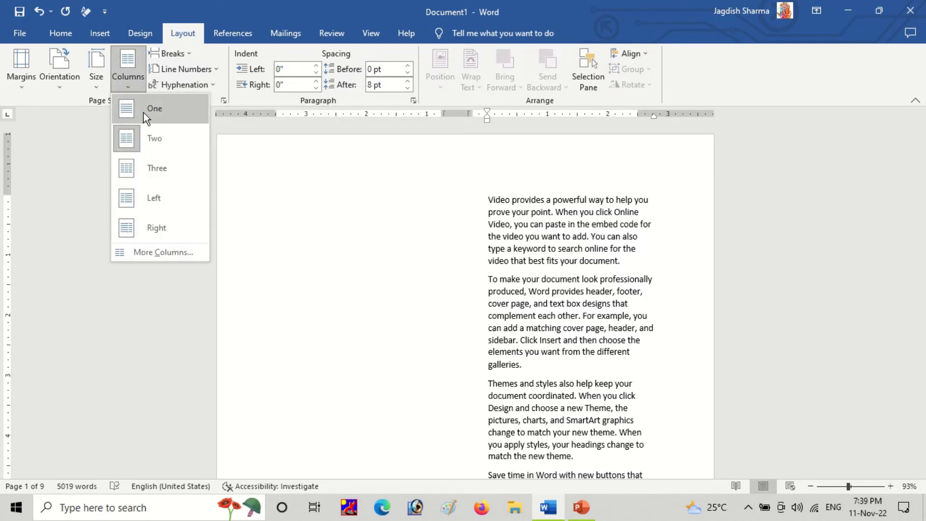
left_click(144, 109)
scroll(384, 297, "down", 3)
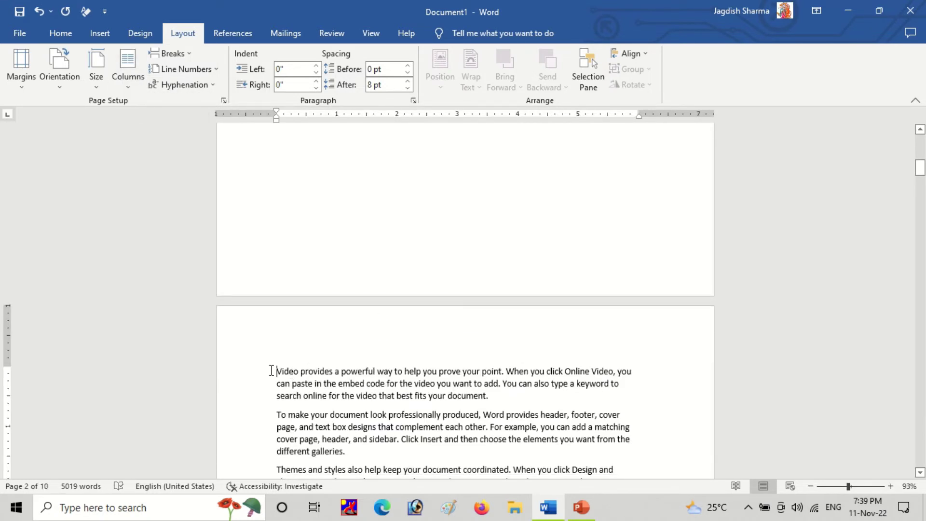
key("BackSpace")
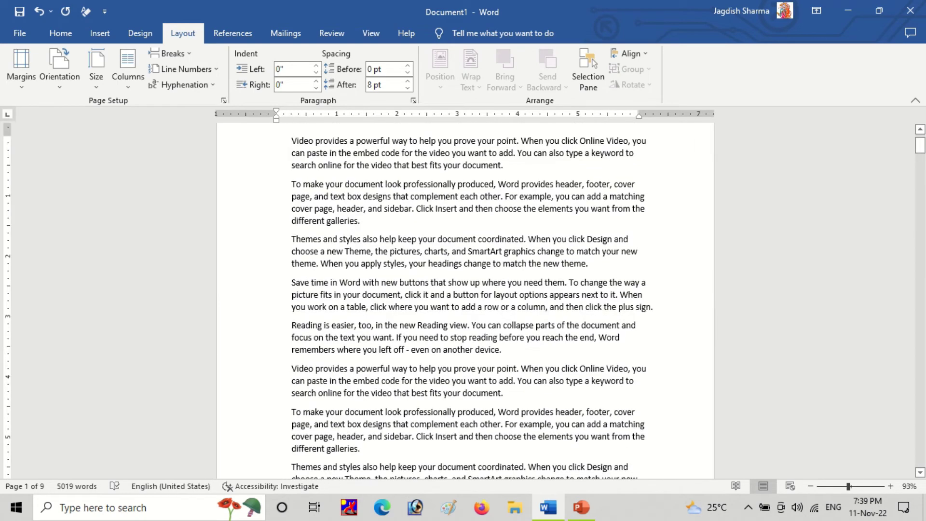
left_click(174, 54)
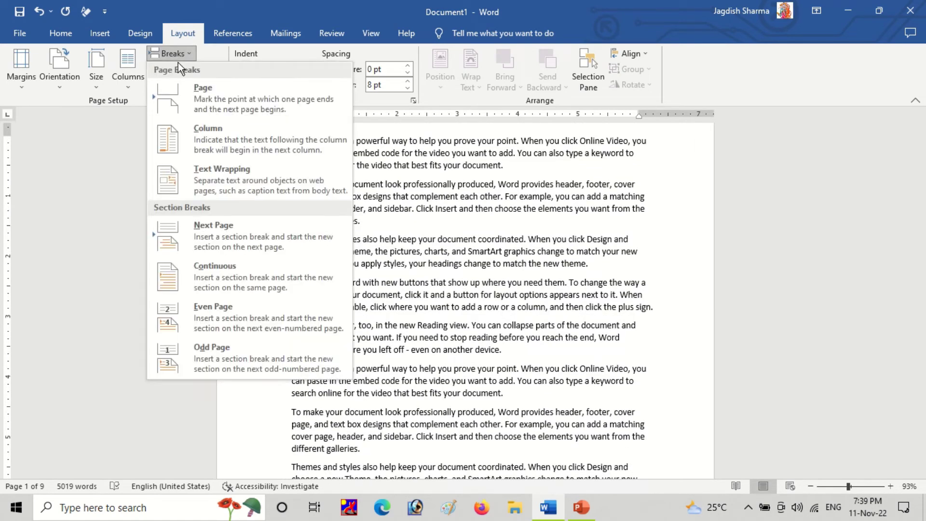
left_click(485, 246)
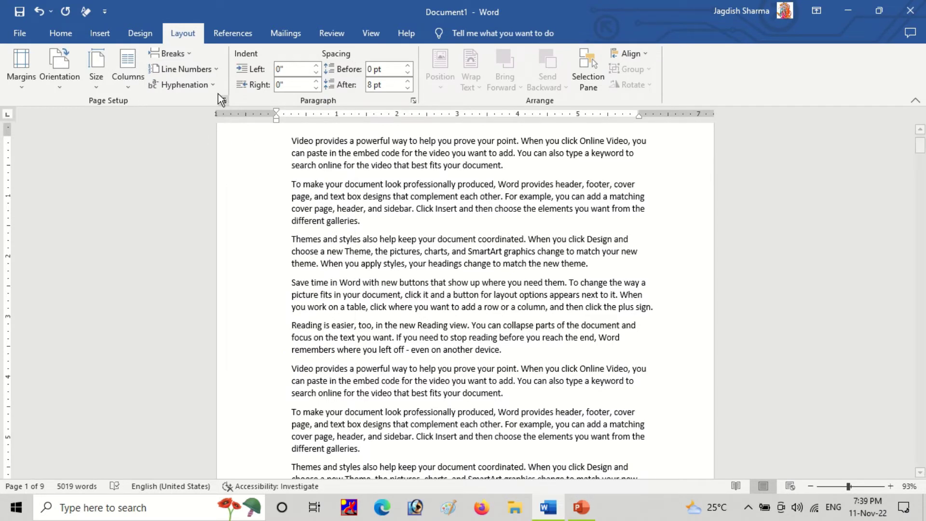
left_click(177, 89)
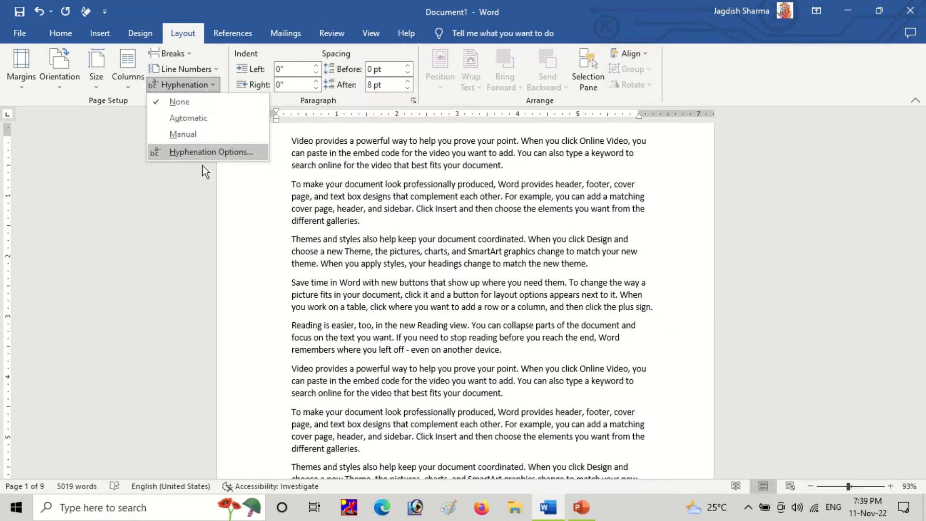
left_click(444, 204)
scroll(451, 198, "up", 2)
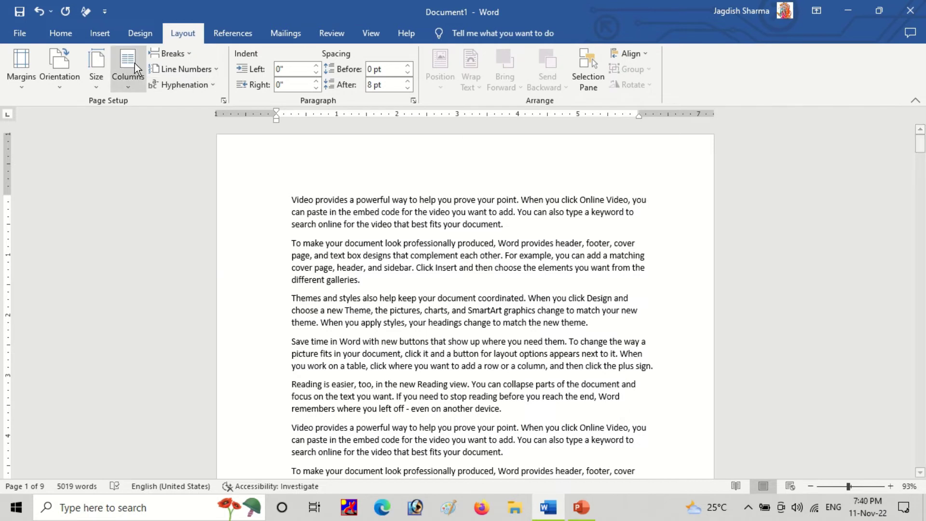
left_click(652, 203)
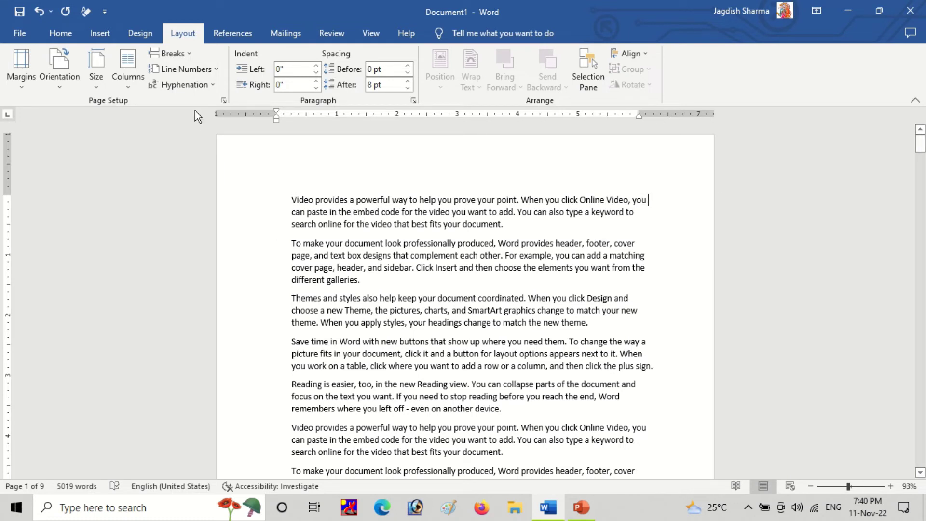
- Turn on automatic hyphenation to check its effect on the line endings, and set hyphenation back to None
left_click(172, 88)
left_click(184, 120)
left_click(604, 321)
scroll(599, 369, "down", 2)
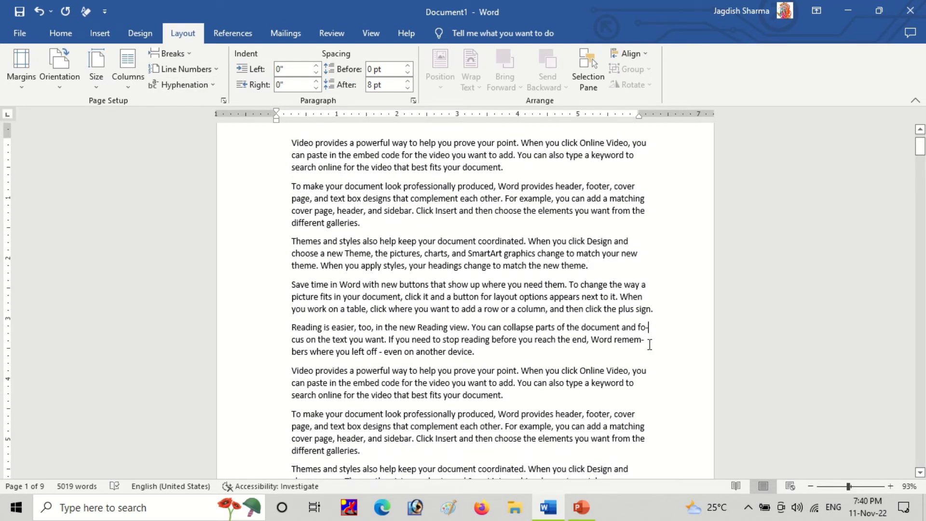
left_click(669, 327)
left_click(185, 85)
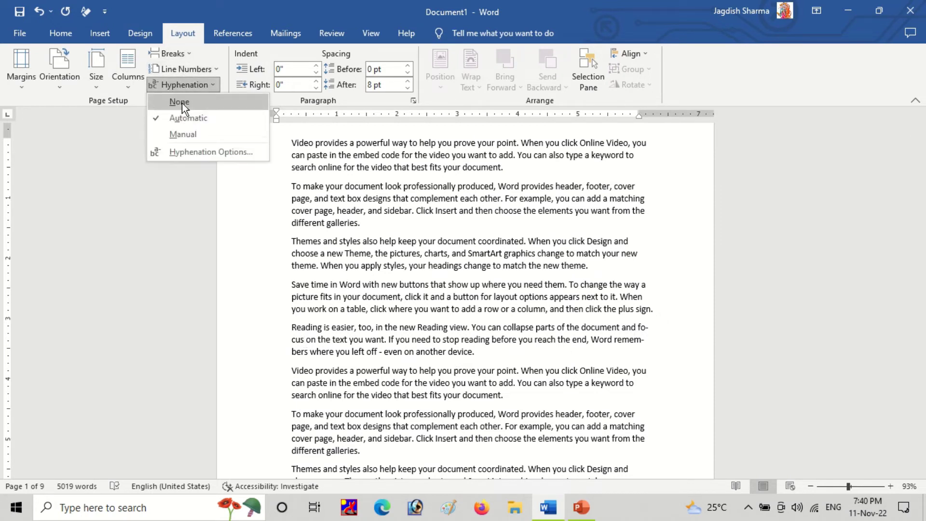
left_click(179, 102)
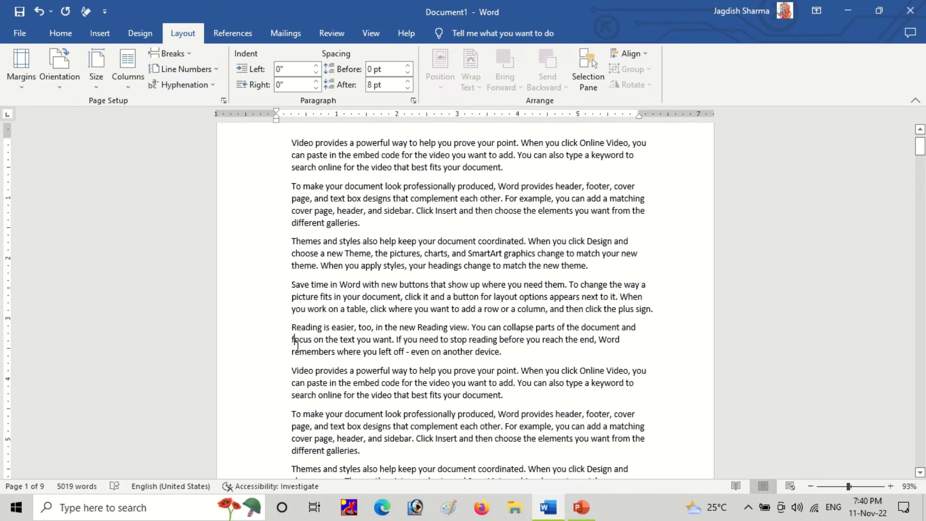
- Start manual hyphenation of the document and cancel it at the suggested break "fo-cus"
left_click(192, 85)
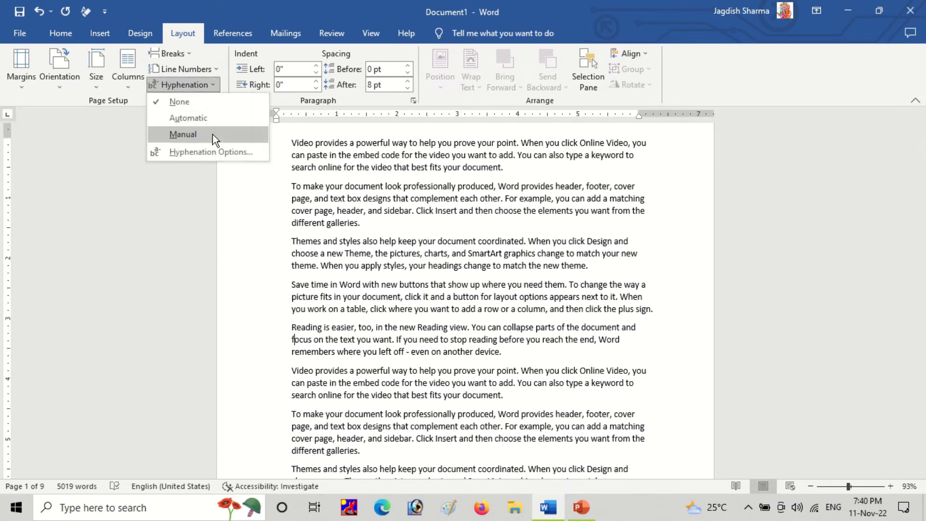
left_click(189, 135)
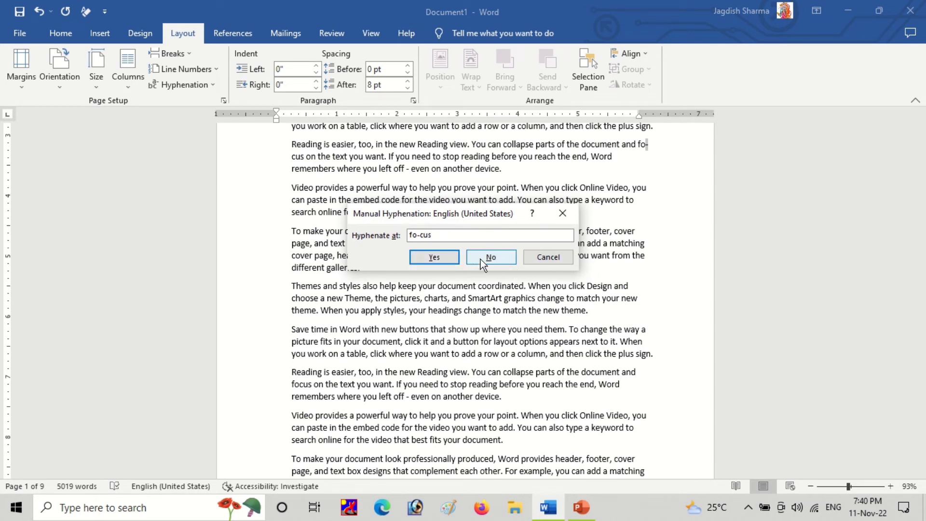
left_click(548, 257)
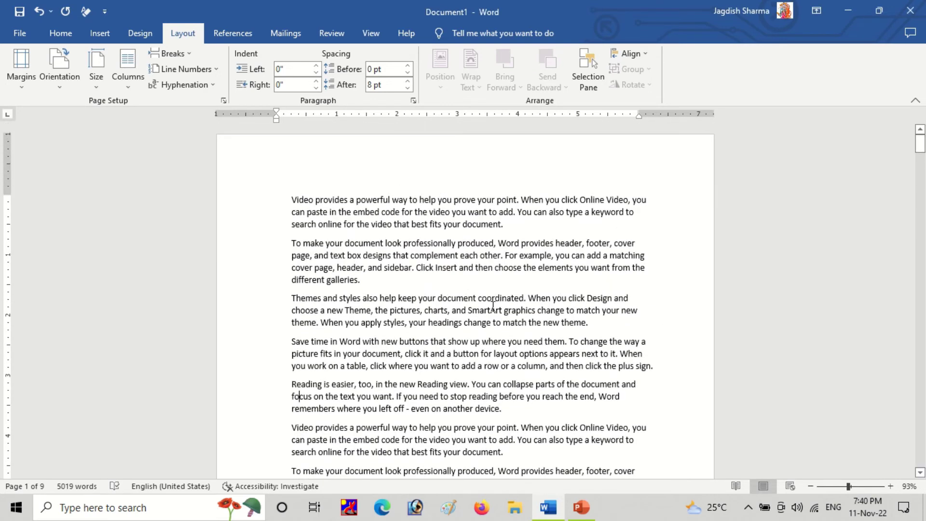
- Set both the left and right indents of the entire document text to 0.5"
left_click(289, 68)
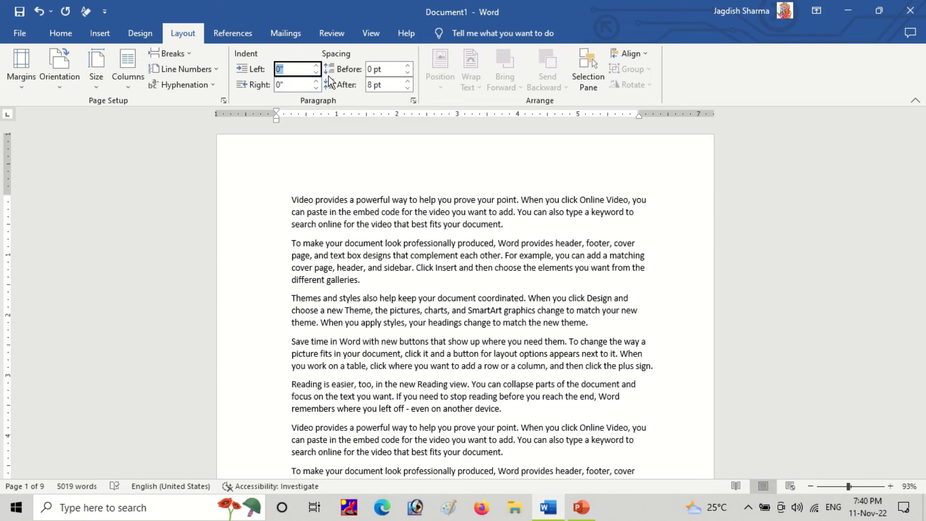
left_click(282, 68)
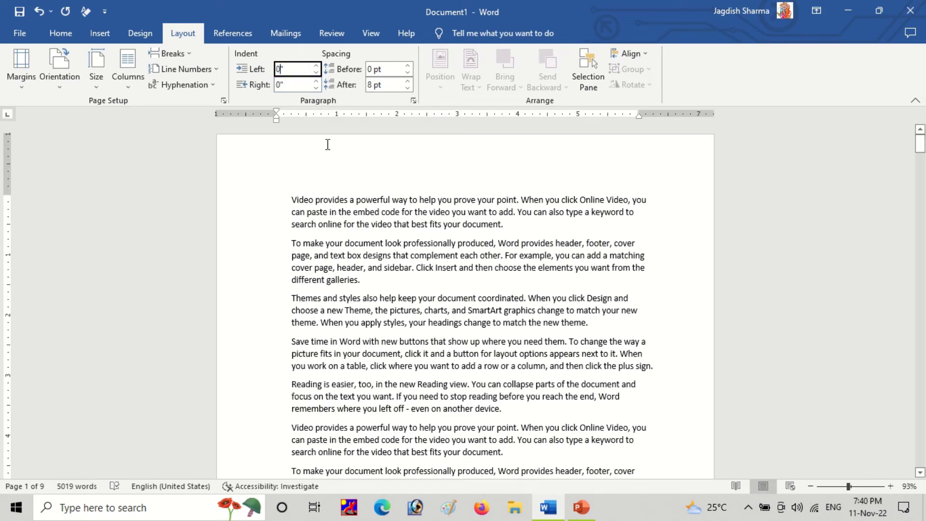
left_click(375, 240)
key("ctrl+a")
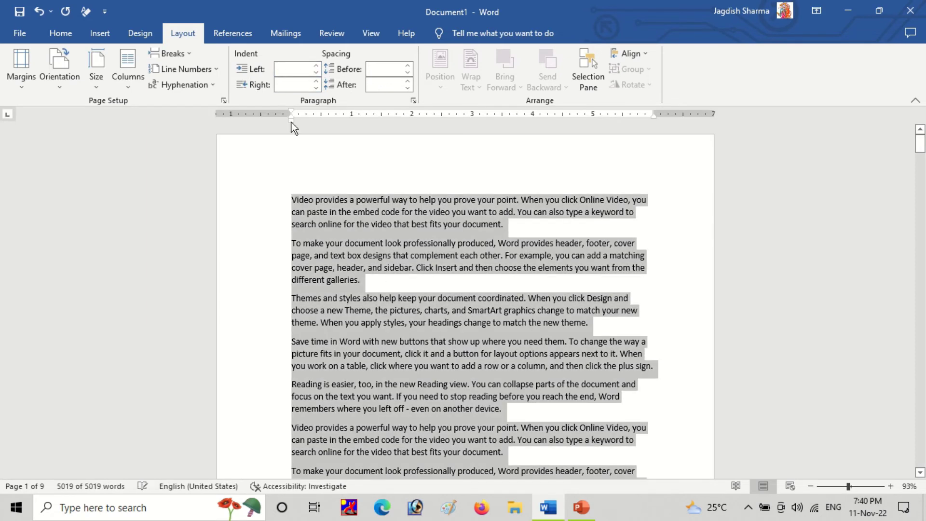
left_click(280, 70)
type("0.5")
key("Return")
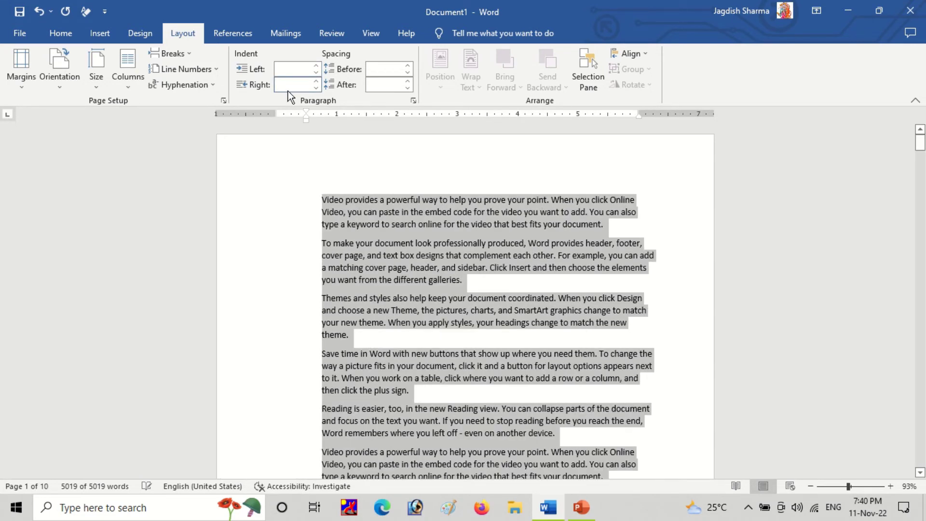
left_click(294, 84)
type("0.5")
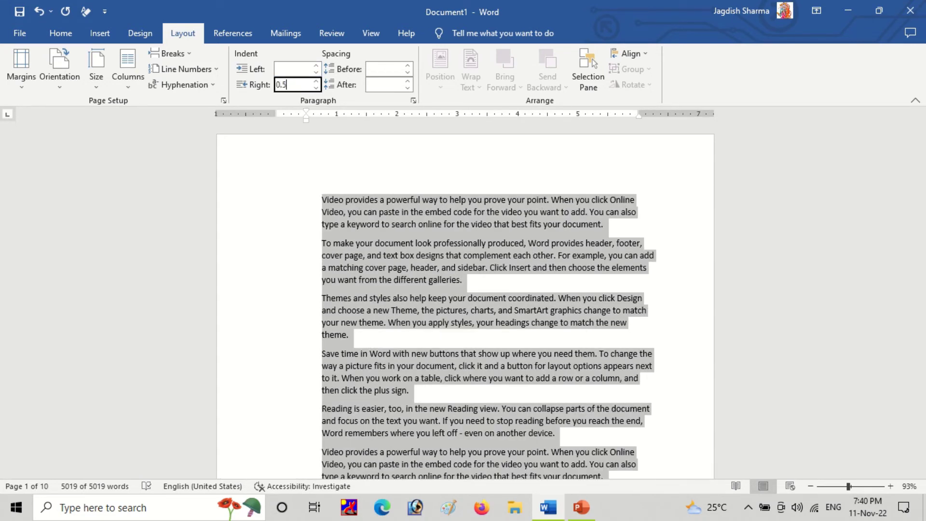
key("Return")
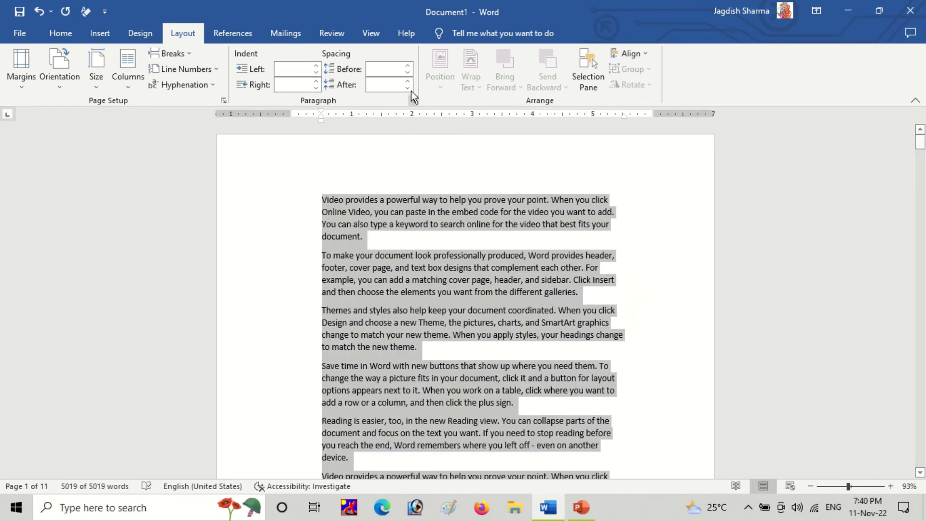
- Set the spacing before all paragraphs to 10 pt, and then increase it further
left_click(394, 67)
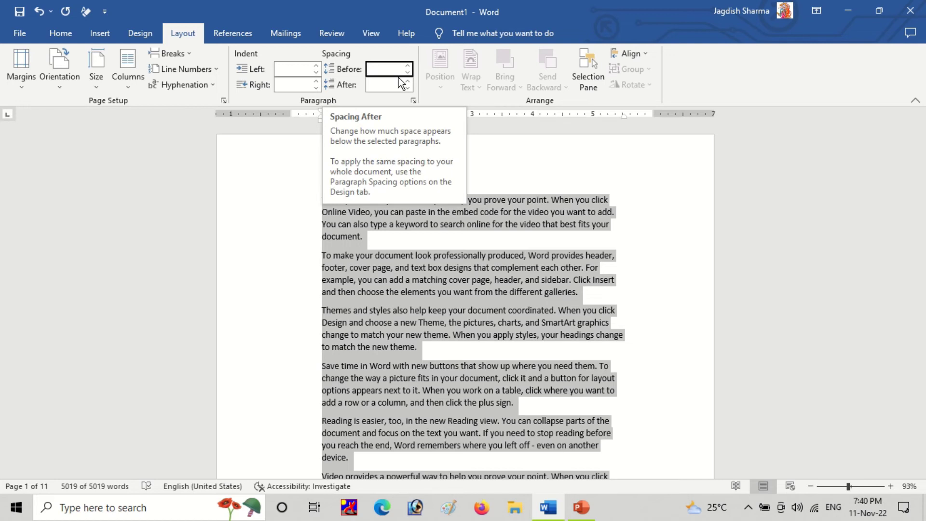
type("10")
key("Return")
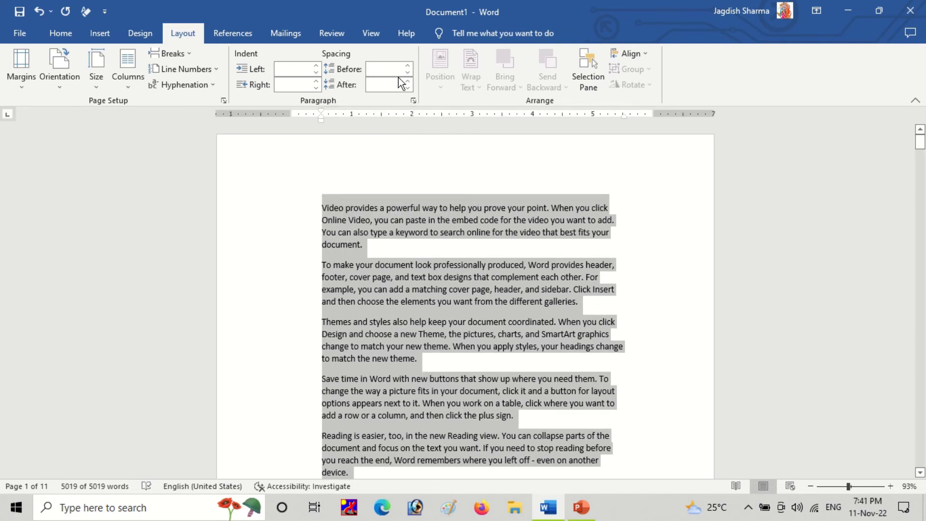
left_click(396, 88)
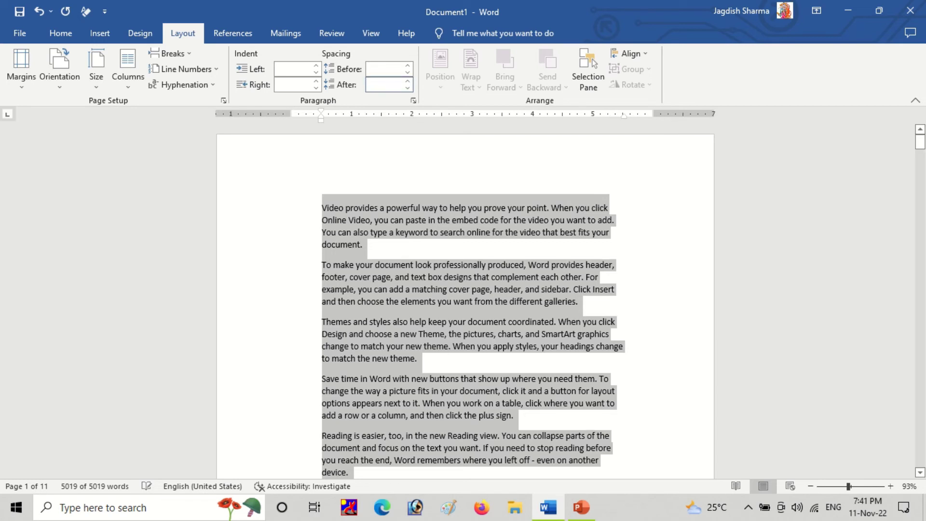
left_click(376, 71)
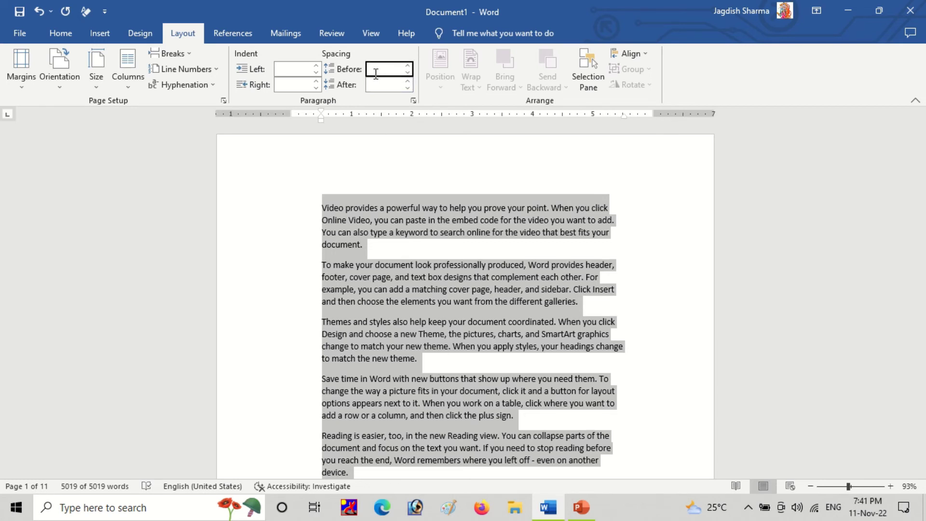
type("20")
key("Return")
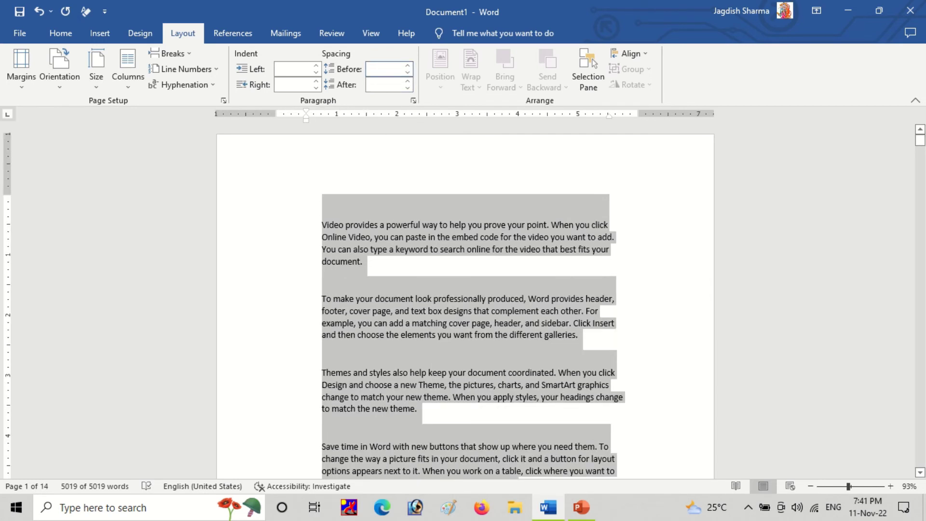
- Set the spacing after all paragraphs to 30 pt
left_click(378, 82)
type("10")
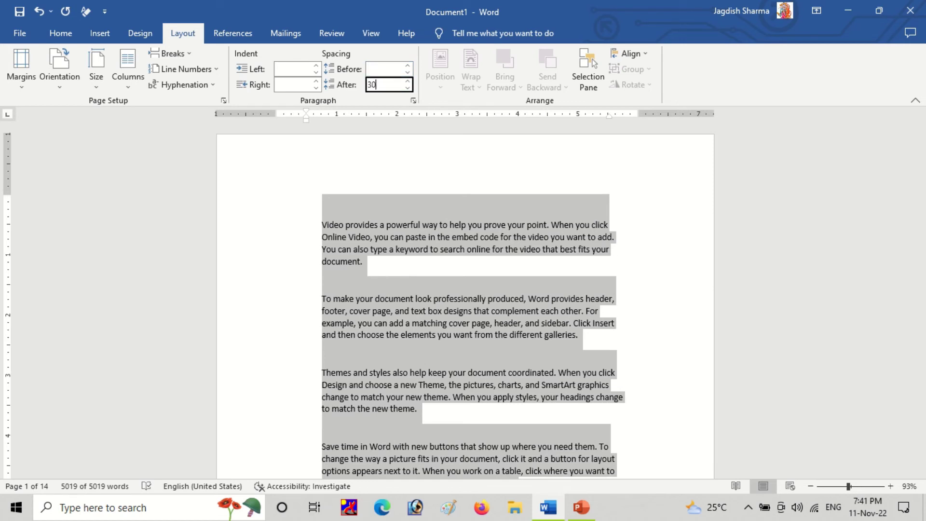
key("Return")
- Set the spacing before and after all paragraphs to 0 pt and clear the text selection
left_click(370, 69)
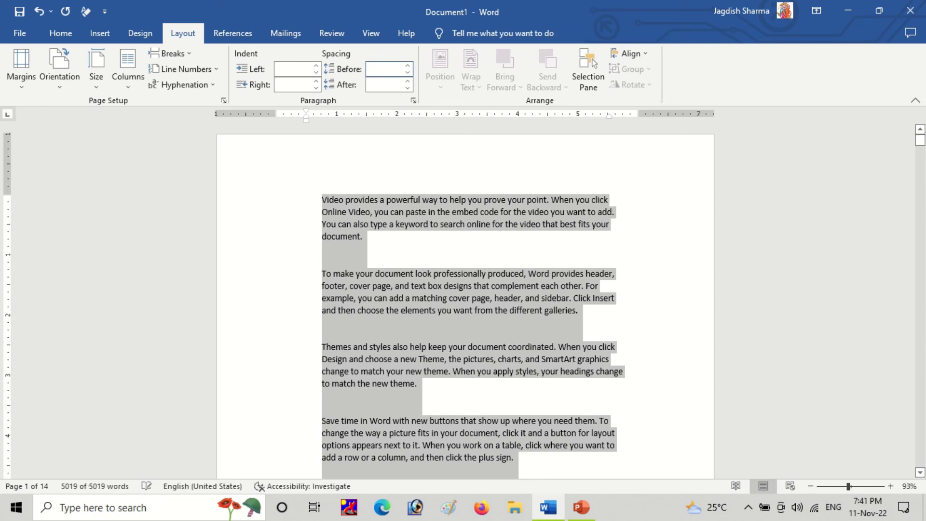
left_click(375, 85)
type("0")
key("Return")
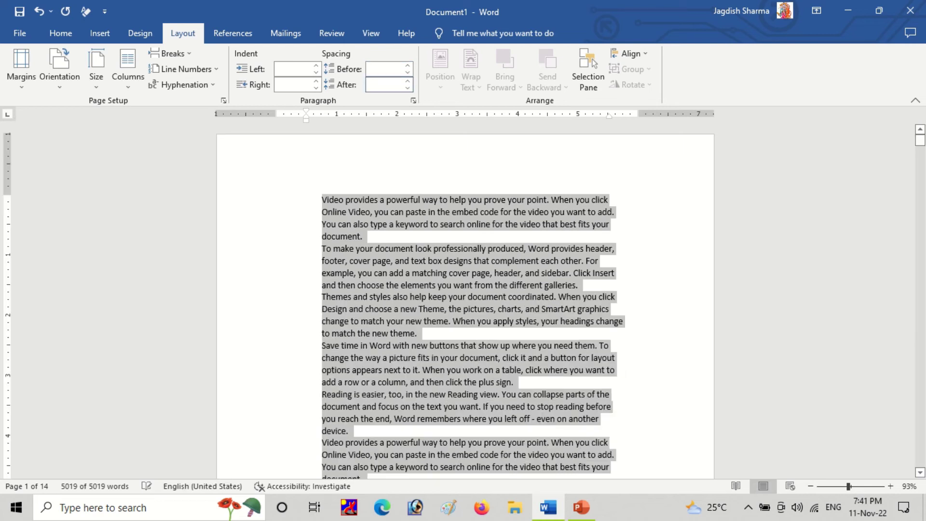
left_click(511, 292)
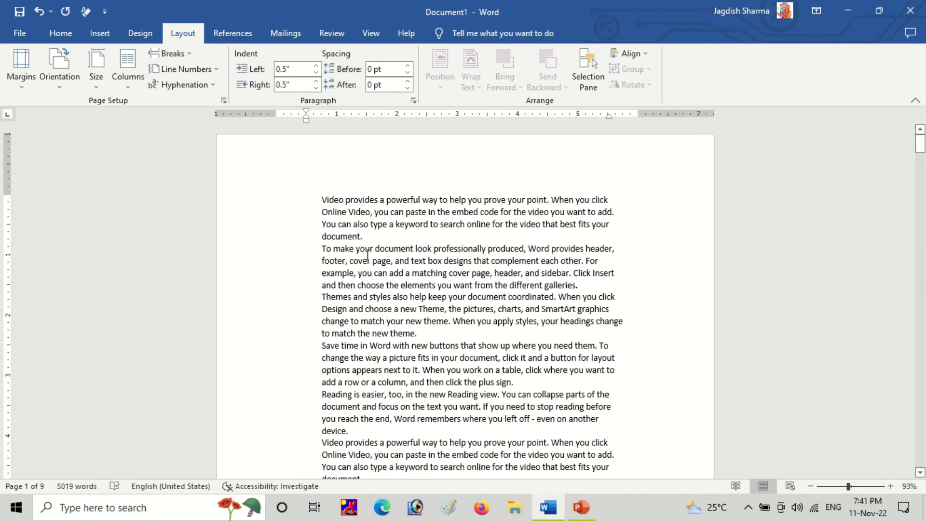
scroll(367, 254, "down", 4)
key("ctrl+a")
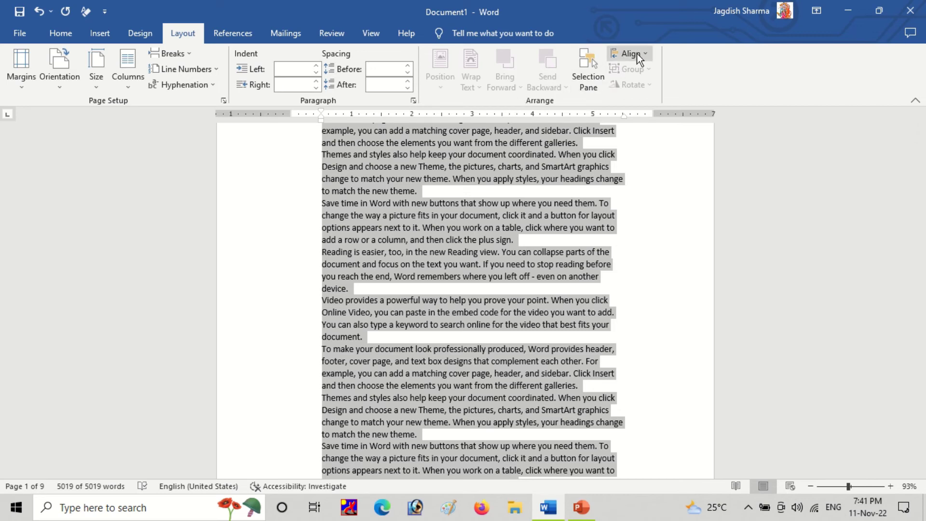
left_click(481, 228)
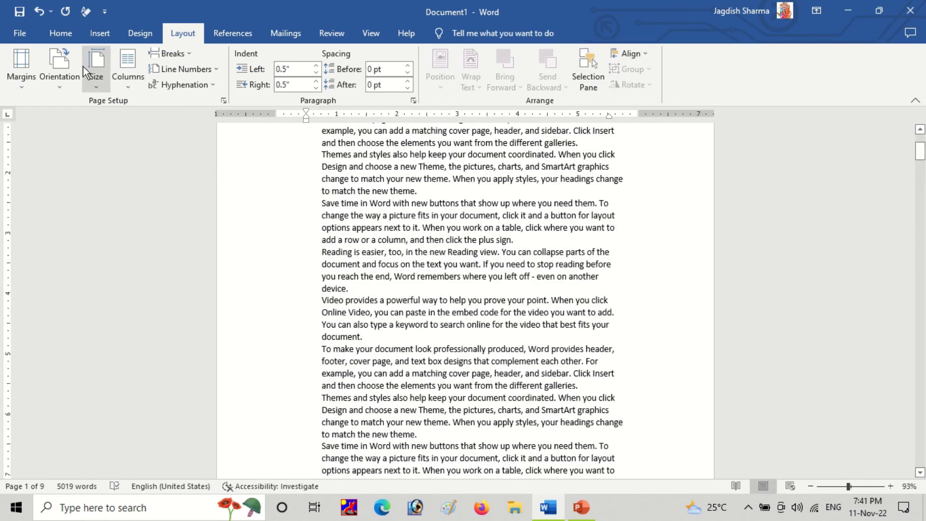
left_click(94, 33)
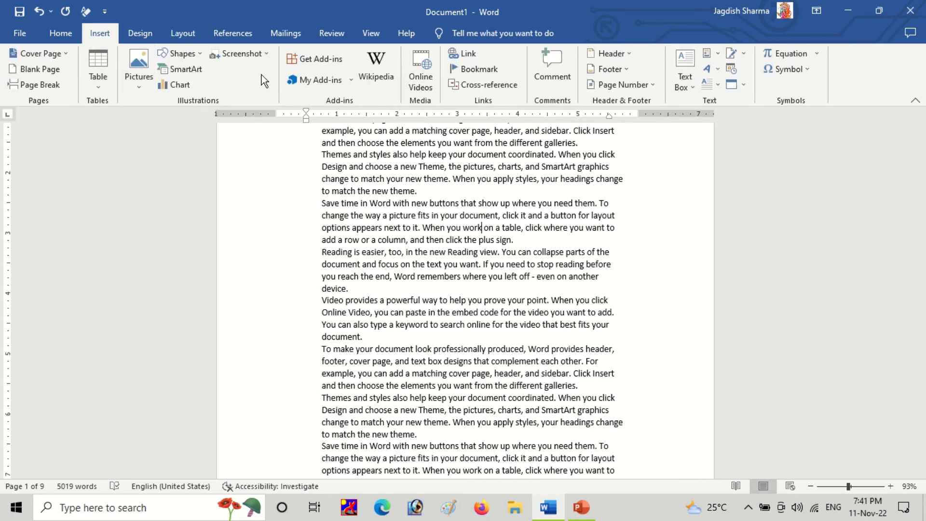
left_click(187, 38)
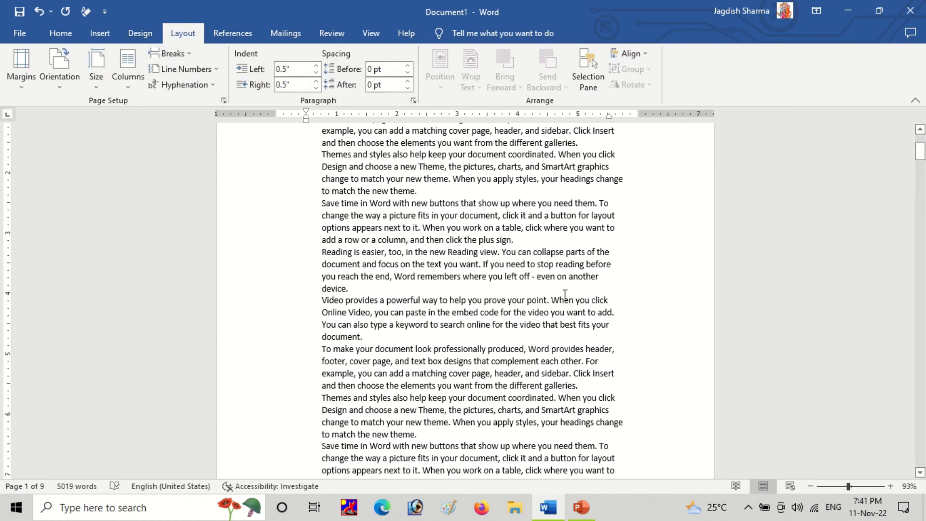
left_click(483, 304)
mouse_move(460, 6)
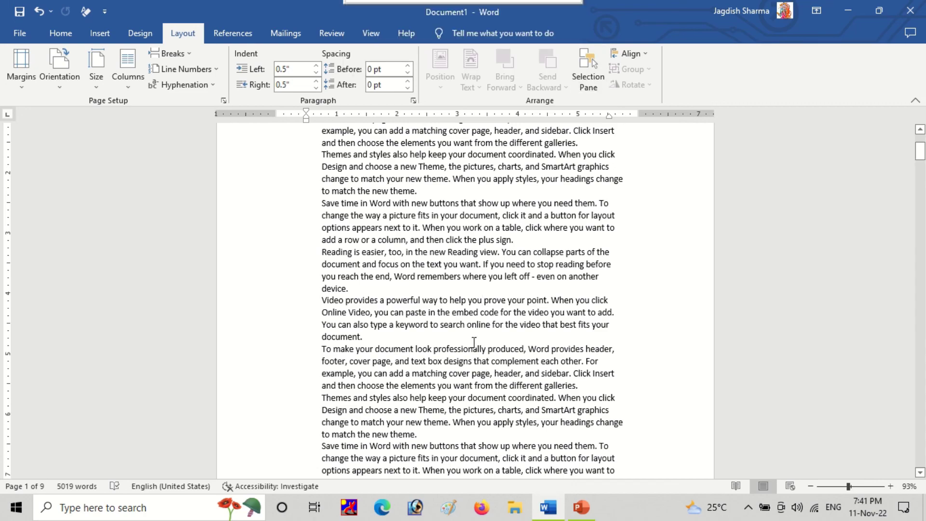
mouse_move(363, 5)
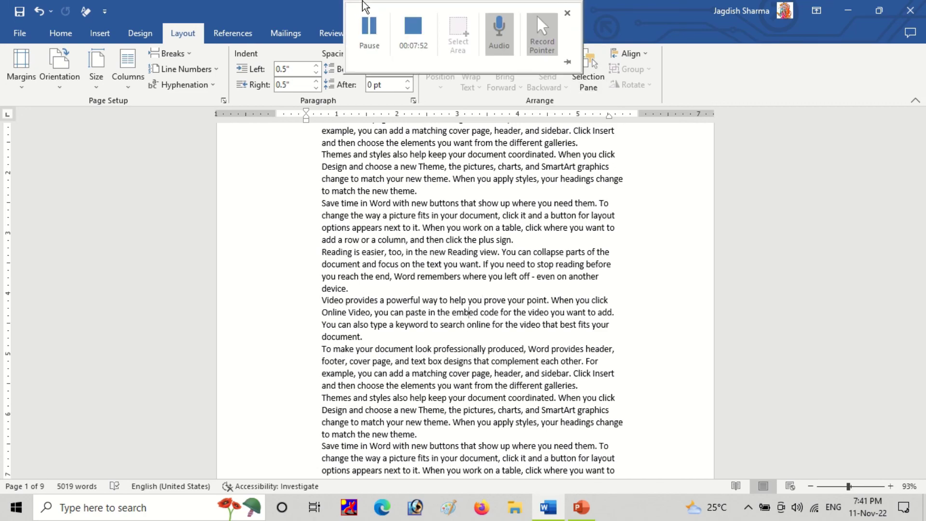
left_click(410, 30)
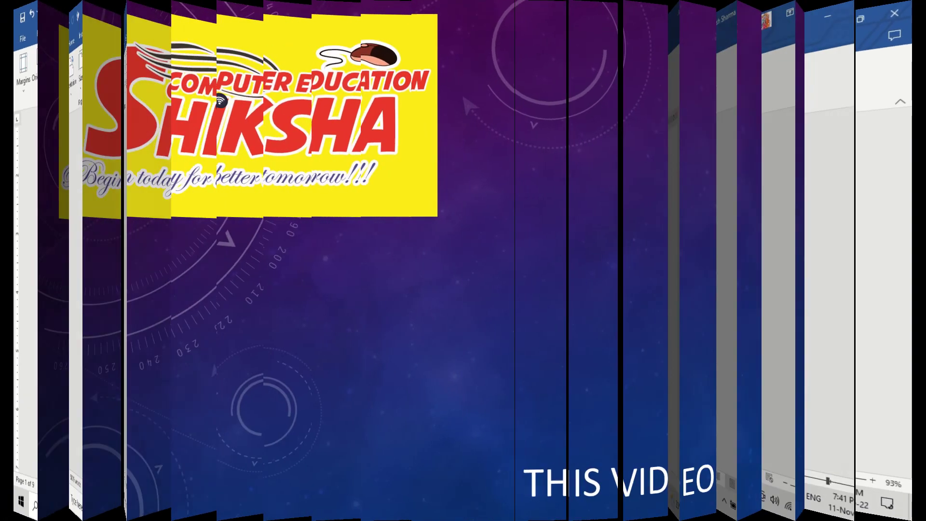